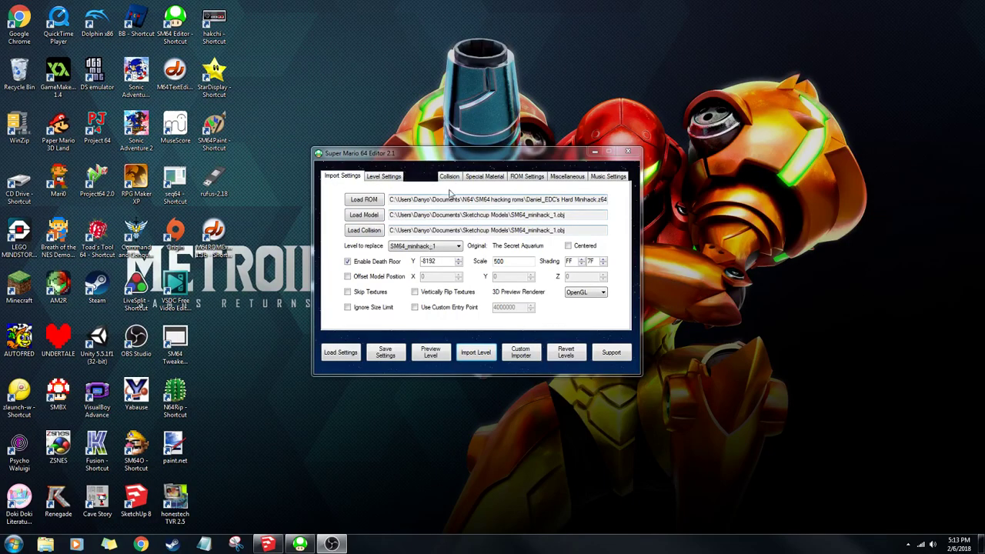
# Run the Super Mario 64 ROM Extender, allowing it and dismissing its notice, then close it.
pyautogui.moveTo(422, 162)
pyautogui.mouseDown()
pyautogui.moveTo(413, 162)
pyautogui.moveTo(424, 149)
pyautogui.moveTo(476, 140)
pyautogui.moveTo(460, 129)
pyautogui.moveTo(414, 151)
pyautogui.mouseUp()
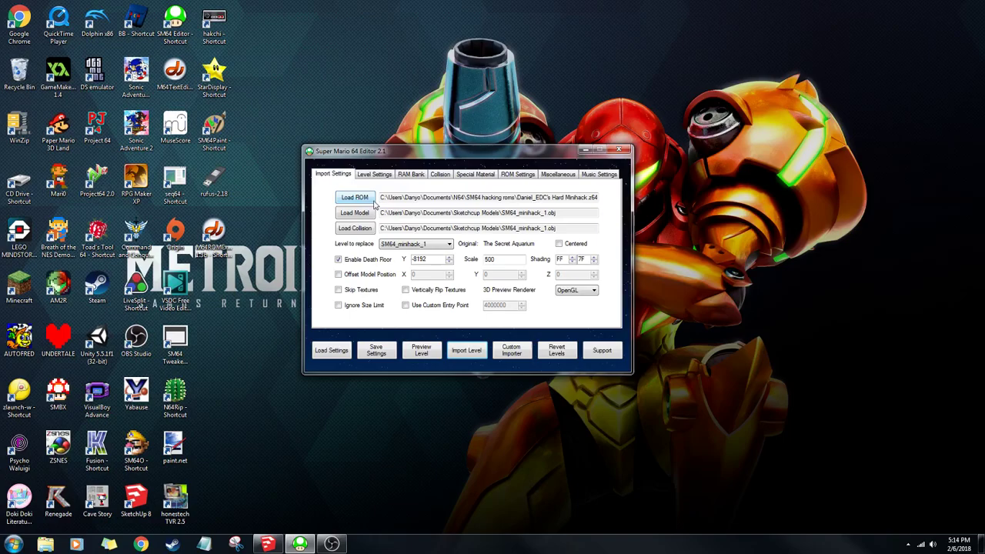
pyautogui.doubleClick(213, 230)
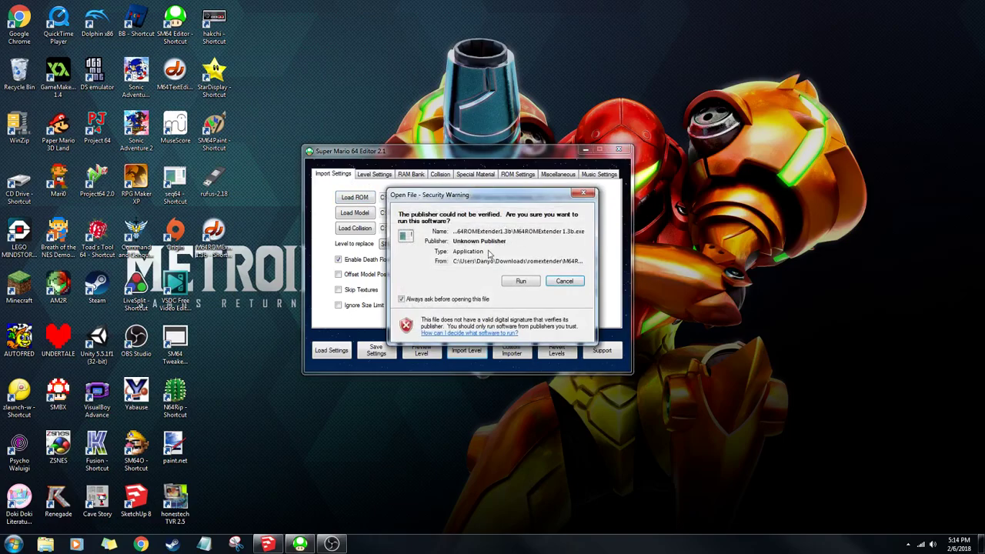
pyautogui.click(521, 282)
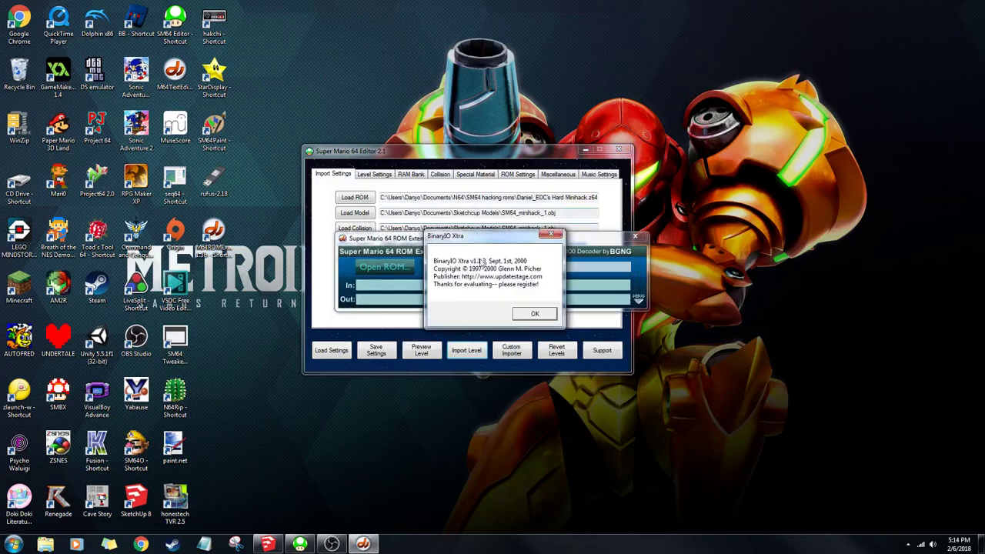
pyautogui.click(535, 314)
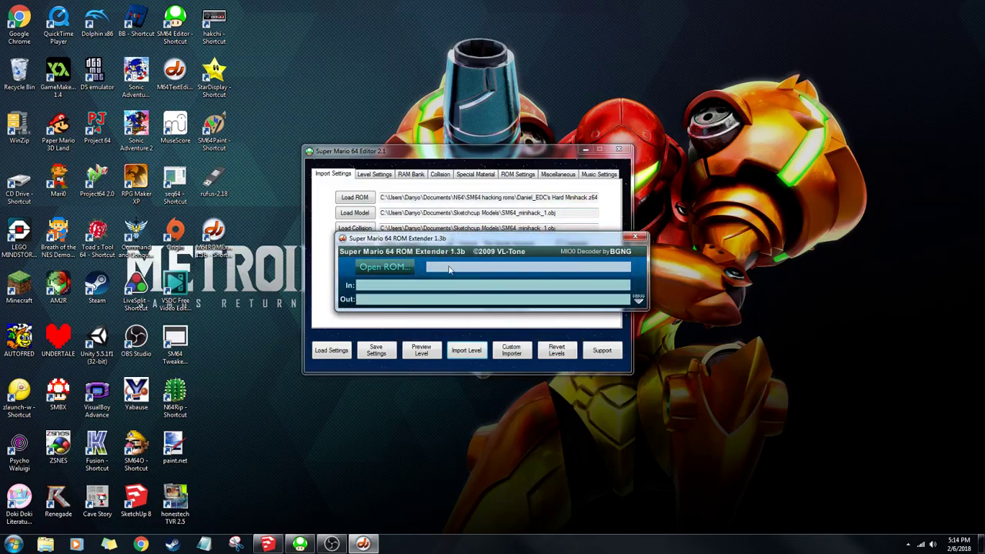
pyautogui.click(636, 237)
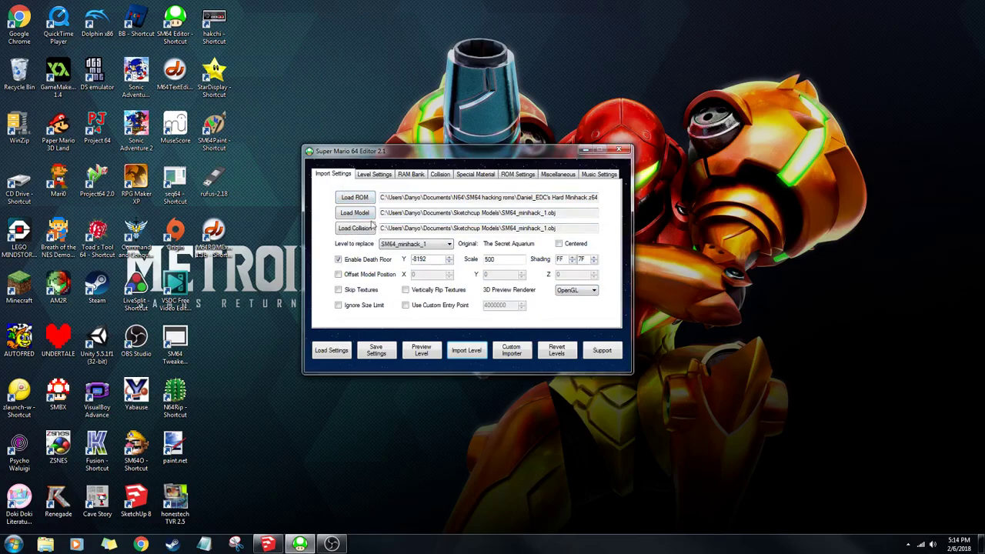
# Start choosing a different OBJ model file, then cancel without changing the model.
pyautogui.click(356, 214)
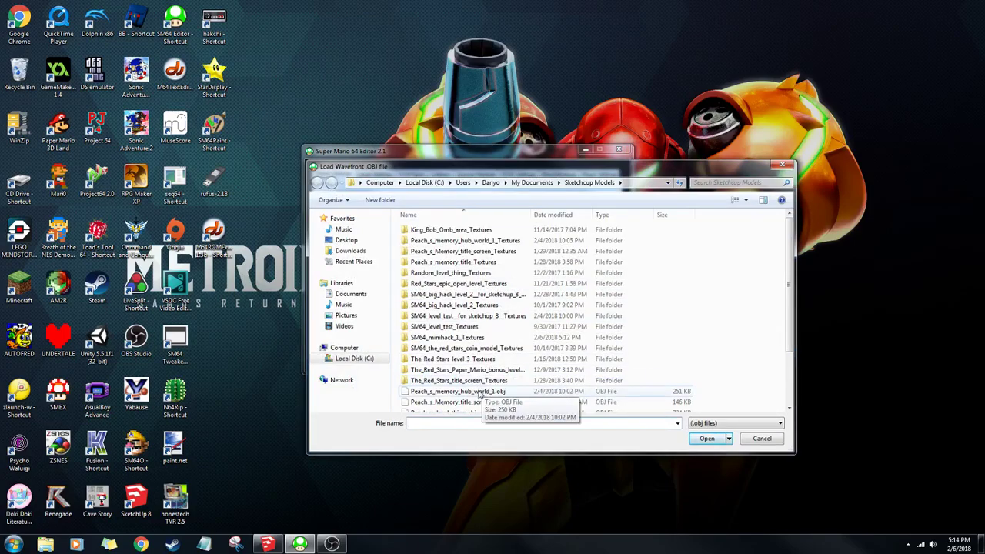
pyautogui.click(750, 441)
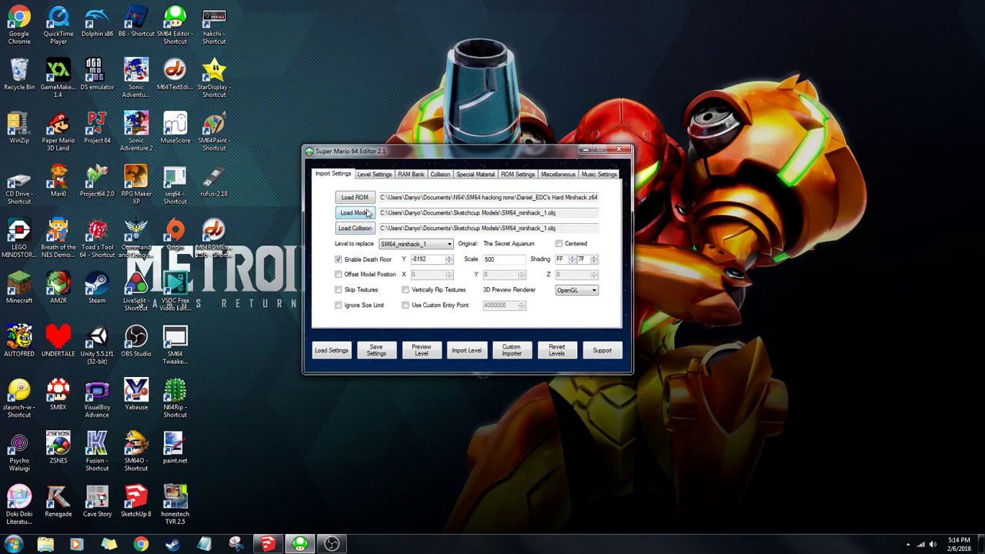
pyautogui.click(369, 214)
# On the level settings, review terrain and music, keeping Normal A and 0x0F - Metal Cap.
pyautogui.click(371, 175)
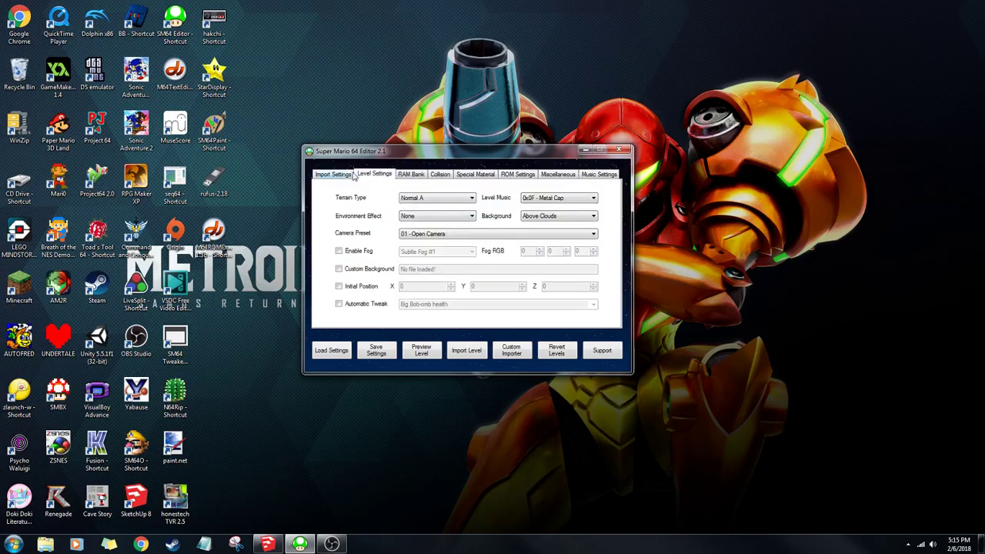
pyautogui.click(421, 200)
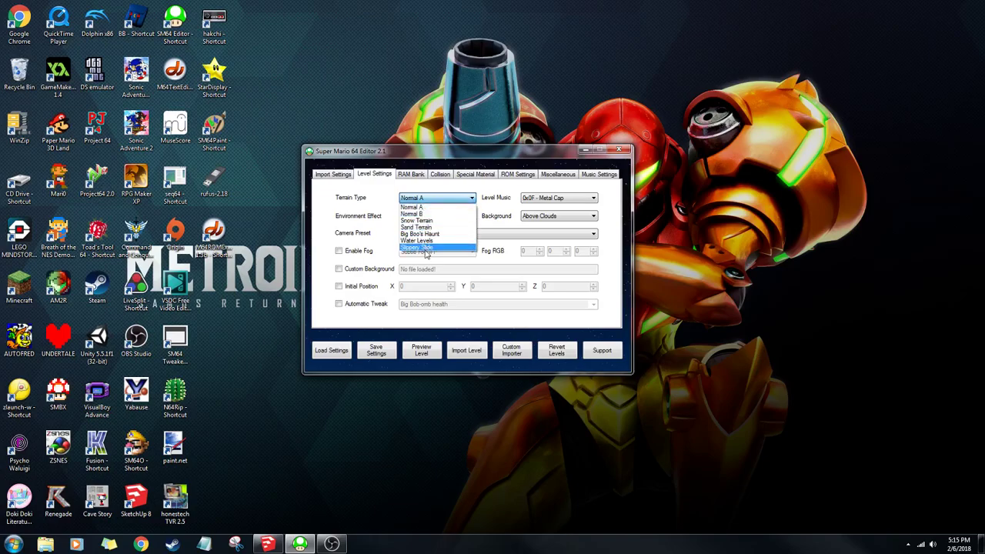
pyautogui.click(422, 207)
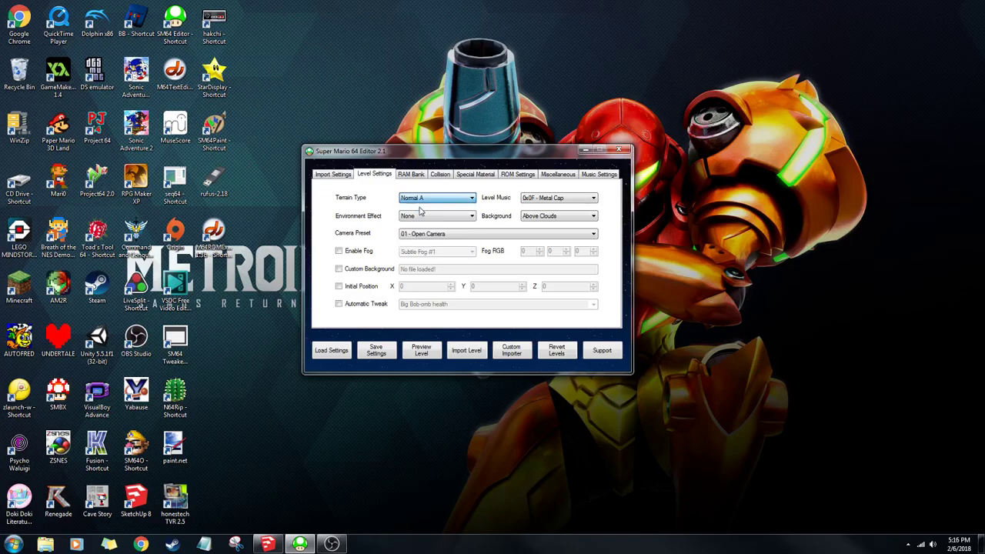
pyautogui.click(551, 198)
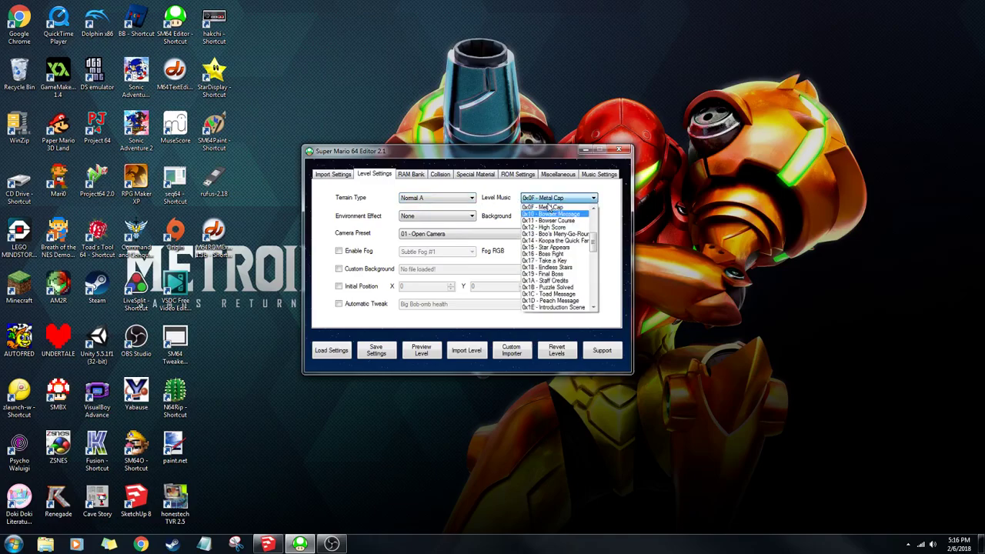
pyautogui.moveTo(594, 244); pyautogui.dragTo(594, 216)
pyautogui.click(594, 198)
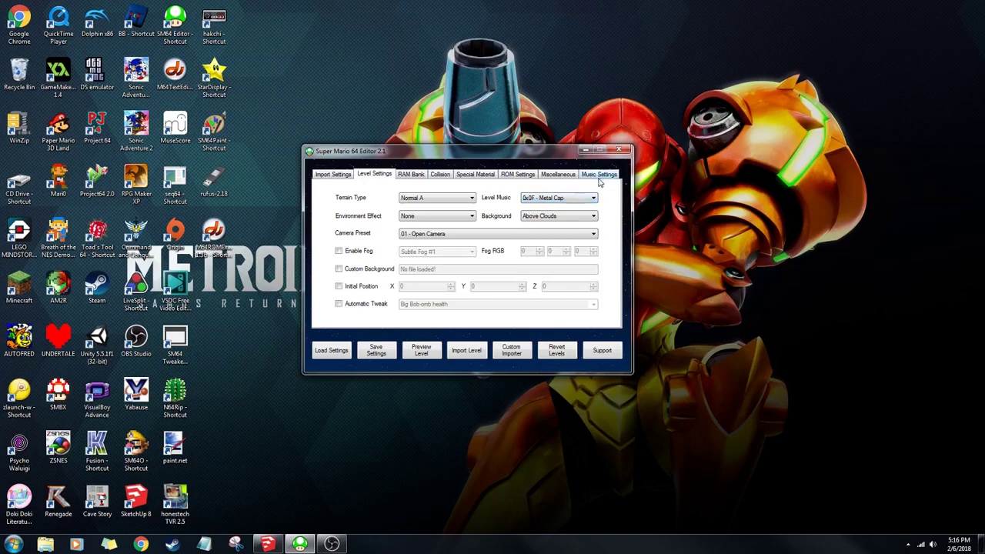
# Review the background and environment effect lists, keeping Above Clouds and None.
pyautogui.click(551, 219)
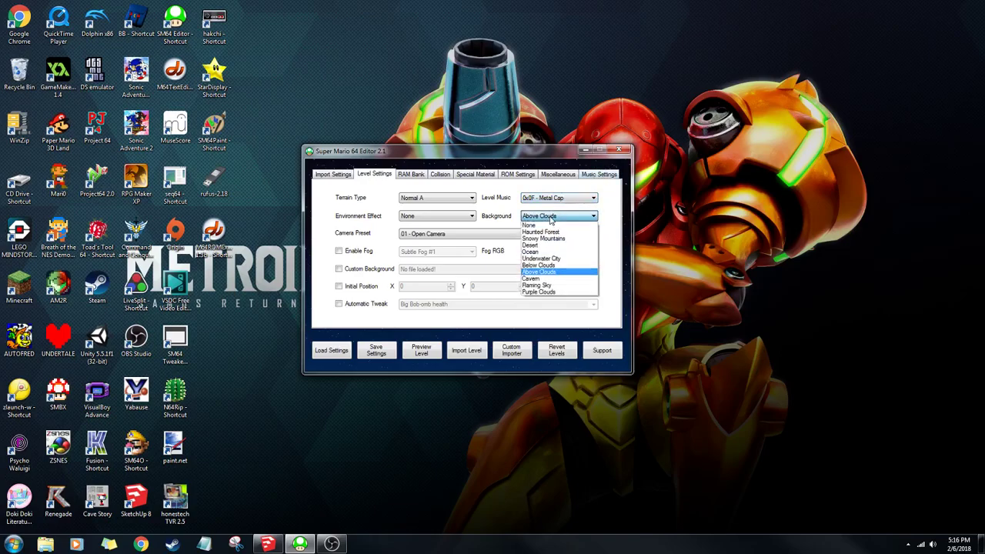
pyautogui.click(541, 272)
pyautogui.click(551, 219)
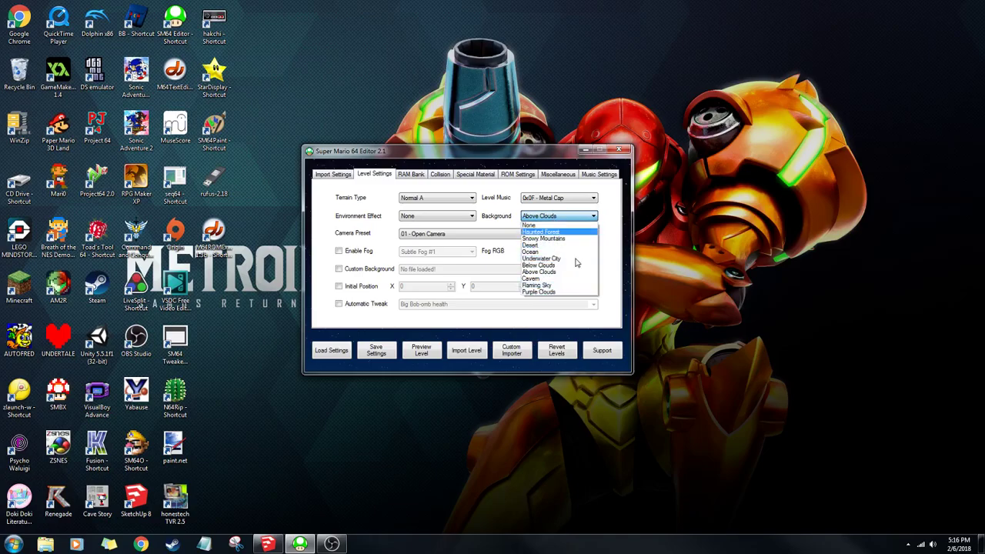
pyautogui.click(542, 274)
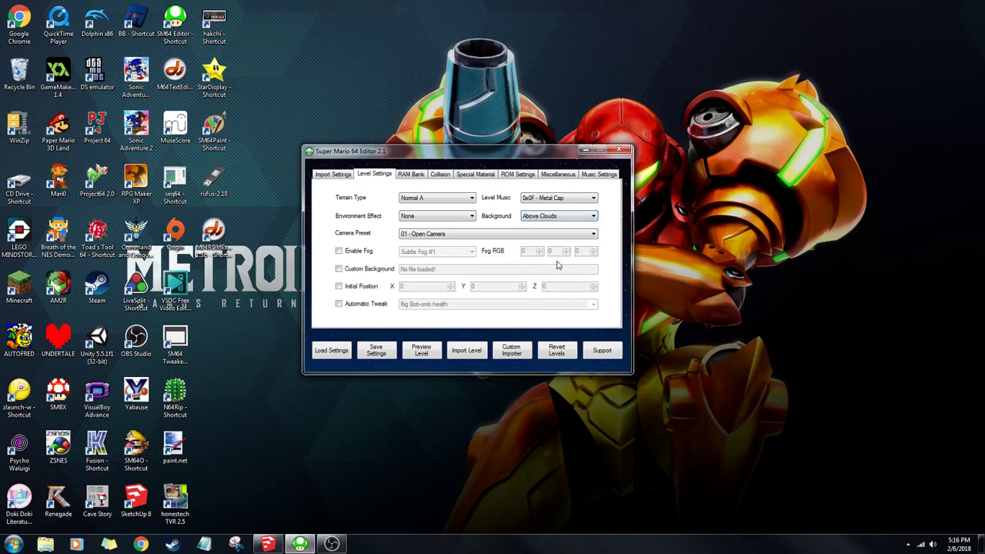
pyautogui.click(433, 218)
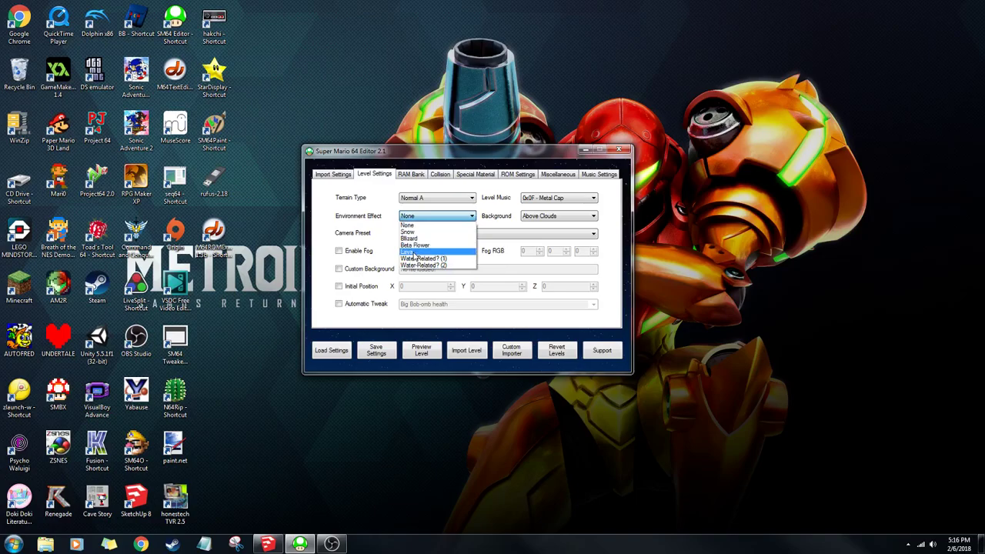
pyautogui.click(417, 226)
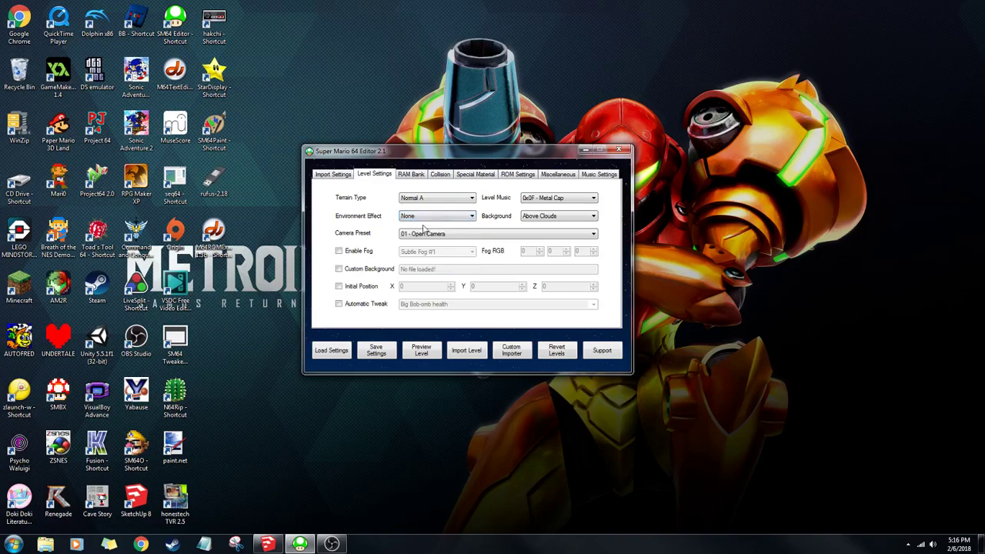
# Enable fog with Subtle Fog #1 as the type, then switch level fog back off.
pyautogui.click(422, 234)
pyautogui.click(361, 254)
pyautogui.click(472, 252)
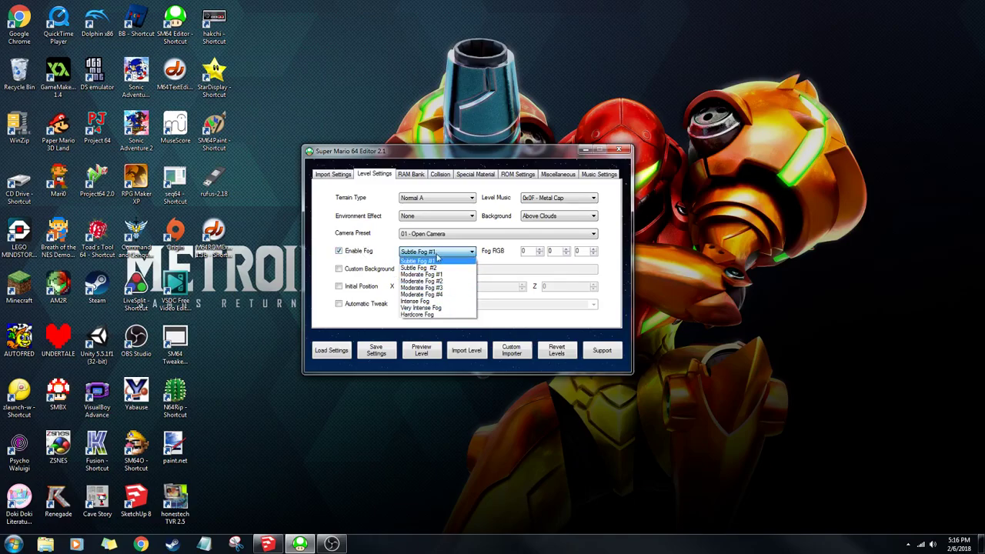
pyautogui.click(439, 260)
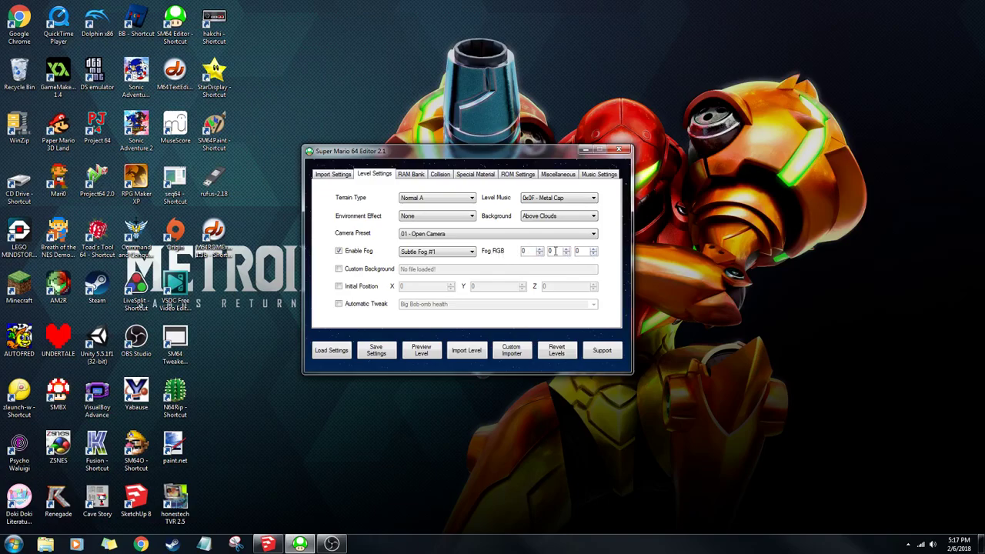
pyautogui.click(346, 251)
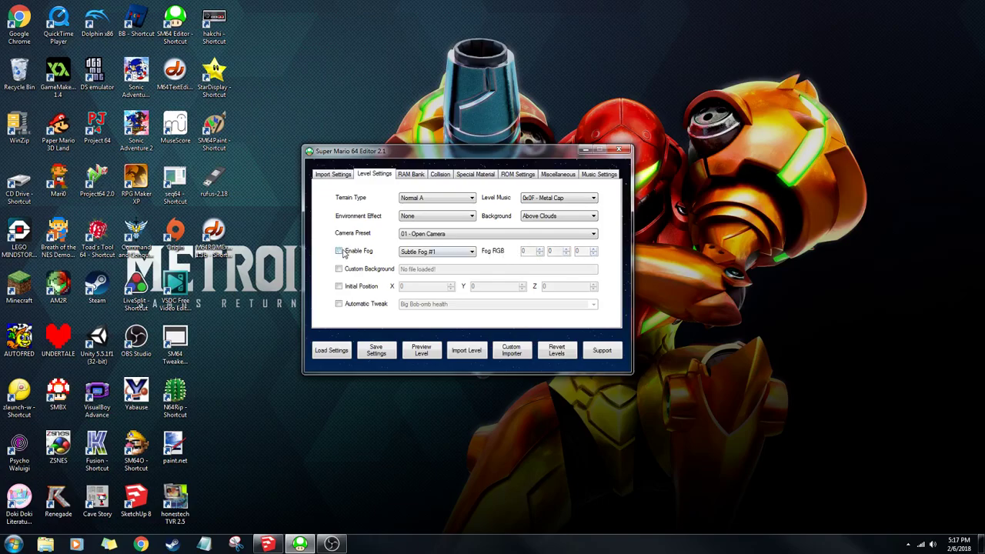
# Set object bank 0x0C to Big Bob-omb Boss and review the objects it contains.
pyautogui.click(416, 175)
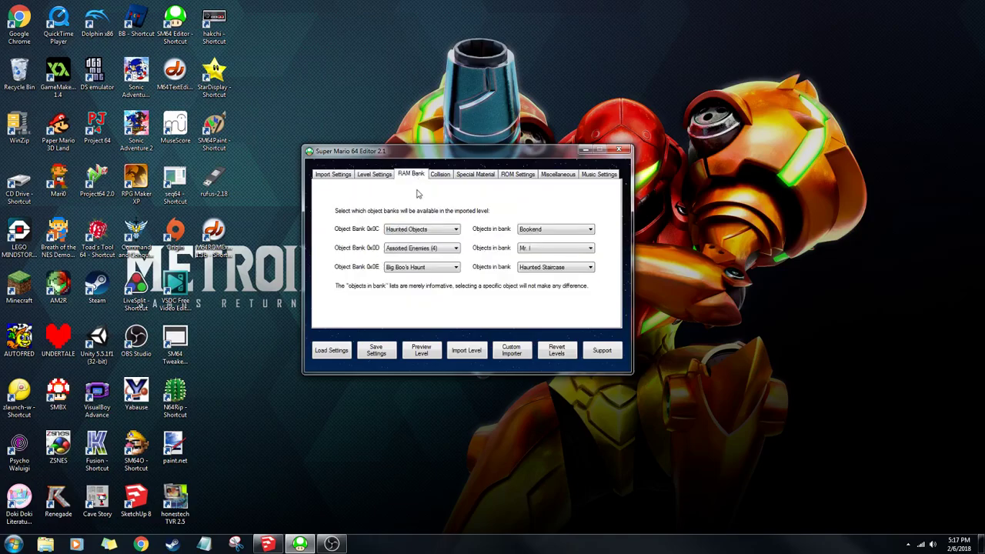
pyautogui.click(439, 233)
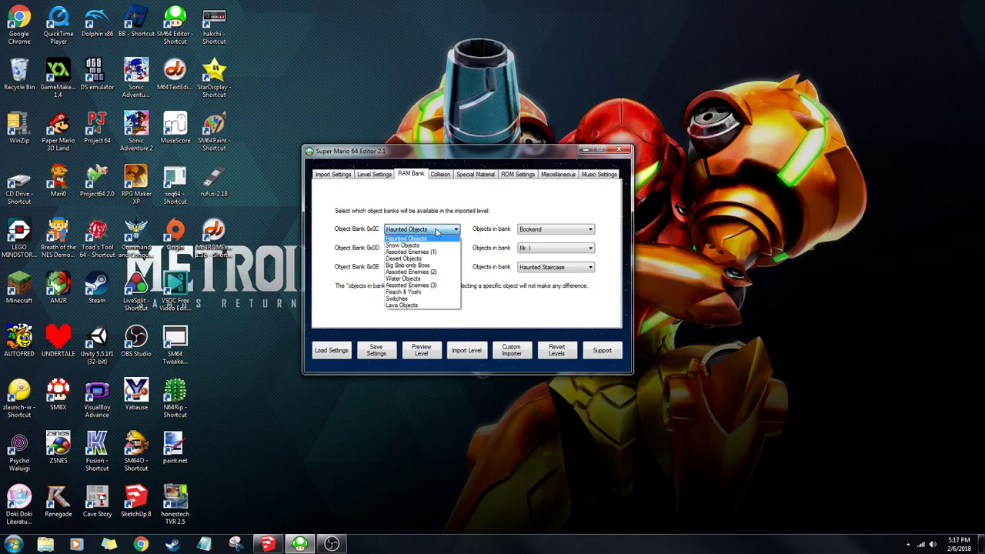
pyautogui.click(417, 266)
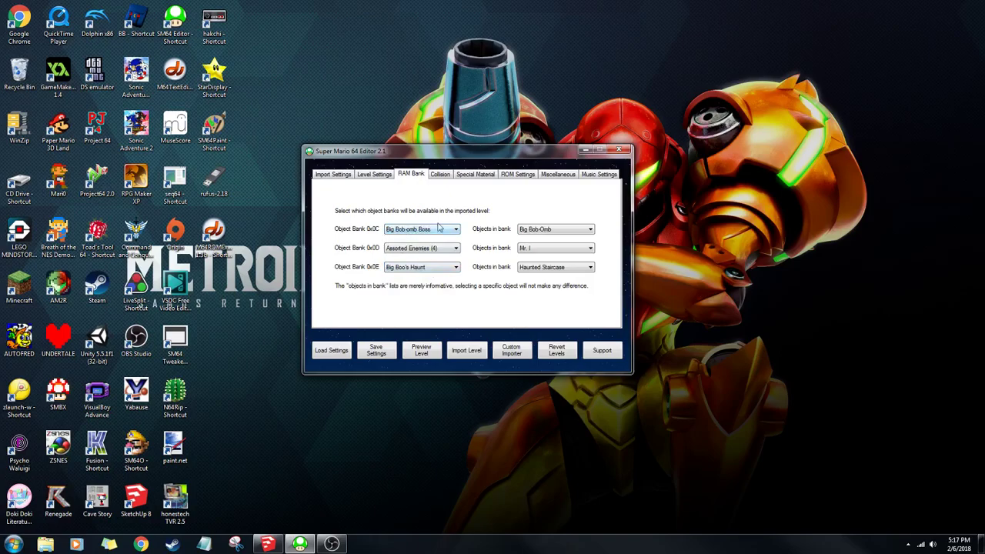
pyautogui.click(539, 230)
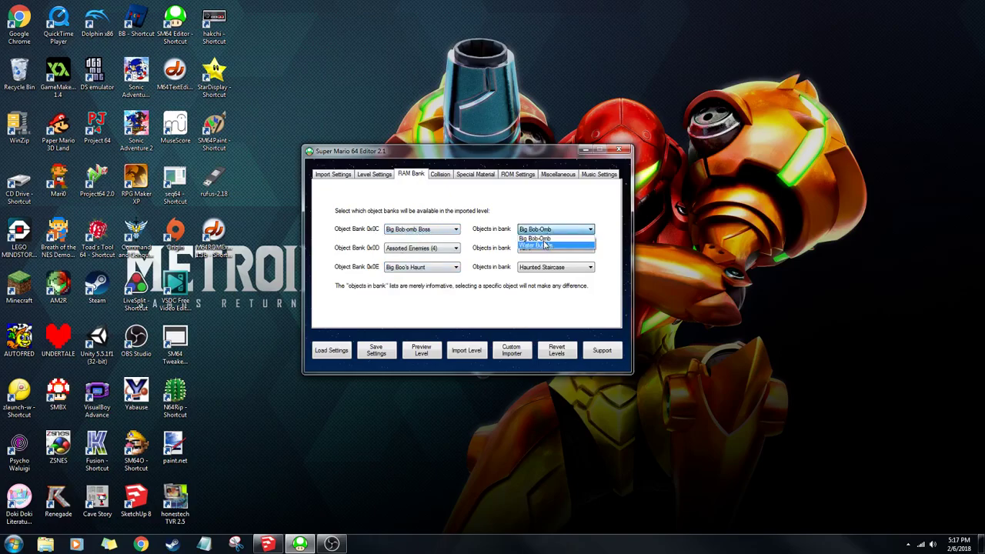
pyautogui.click(542, 238)
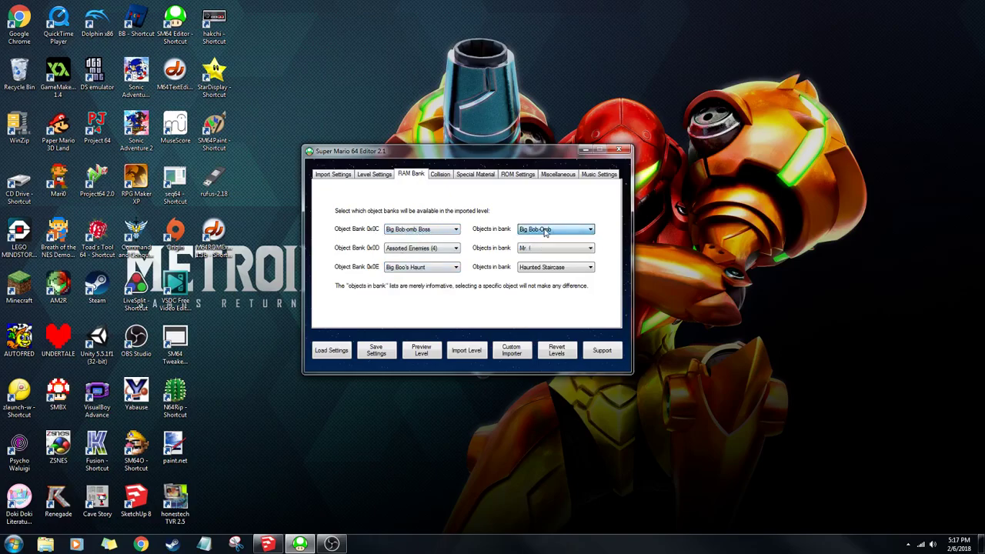
pyautogui.click(522, 231)
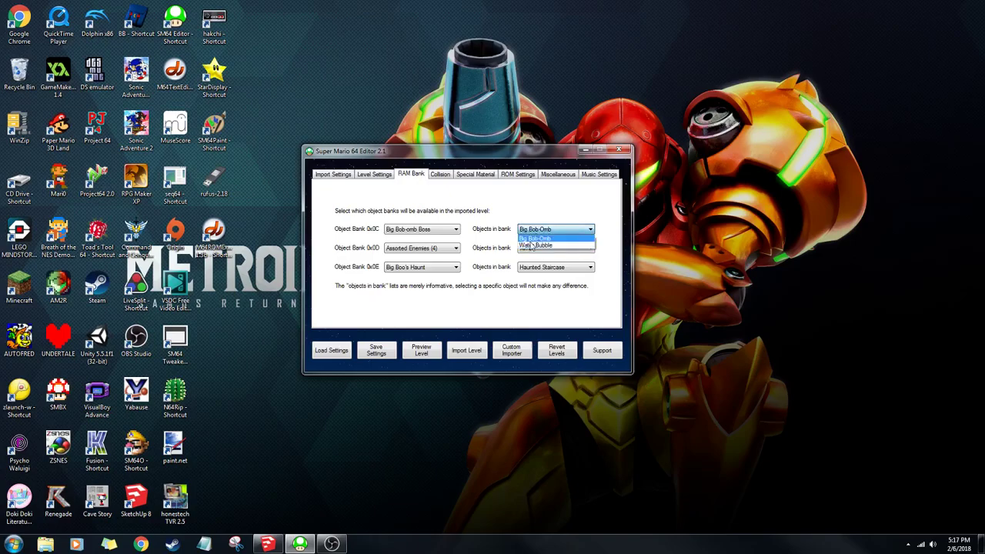
pyautogui.click(534, 238)
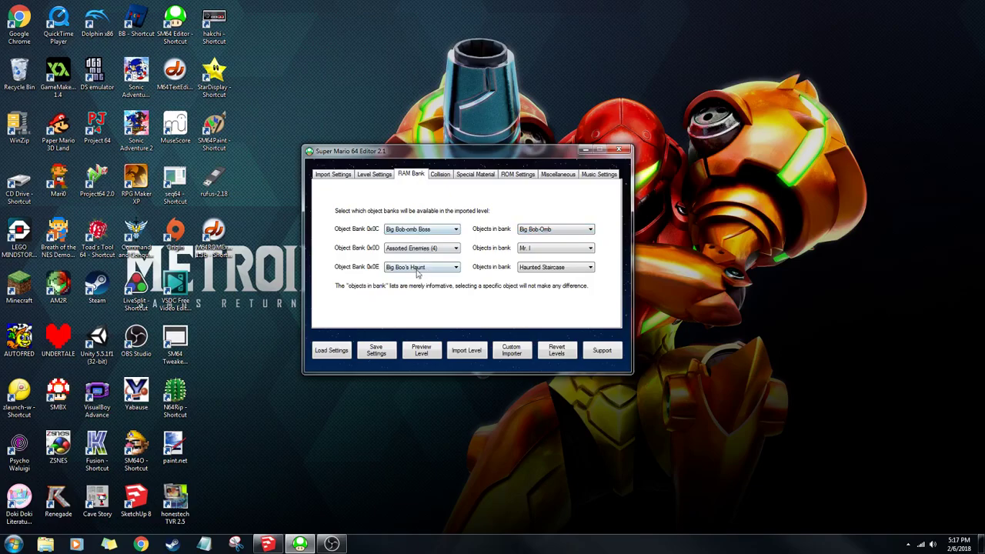
# Switch object bank 0x0C to Haunted Objects instead.
pyautogui.click(425, 229)
pyautogui.click(424, 239)
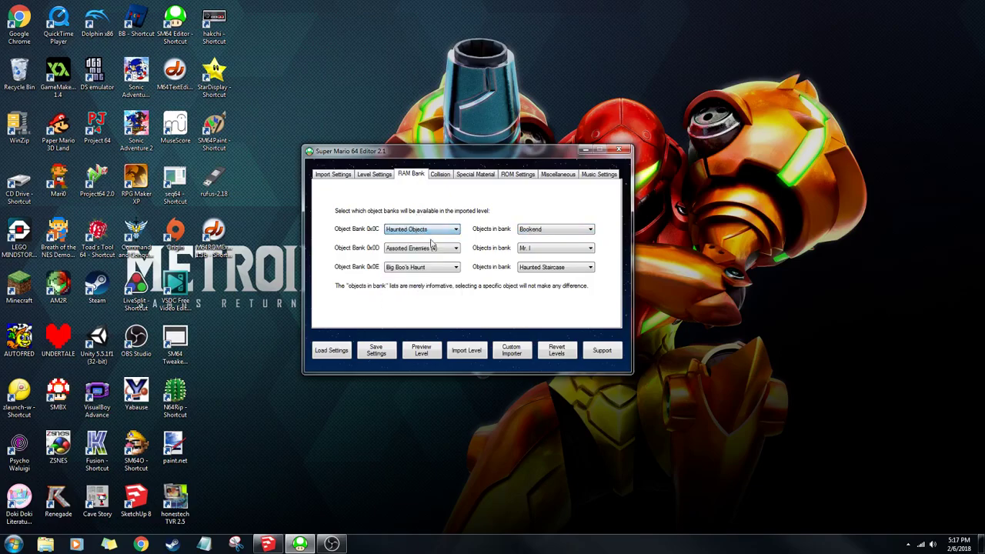
pyautogui.click(440, 174)
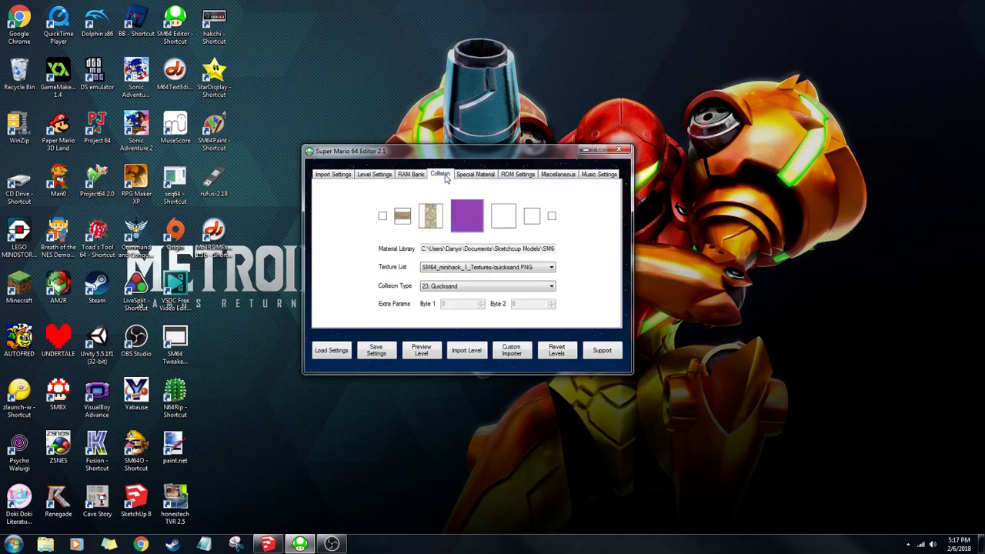
# Browse the walls texture's collision types without changing them, then show the Special Material settings.
pyautogui.click(405, 219)
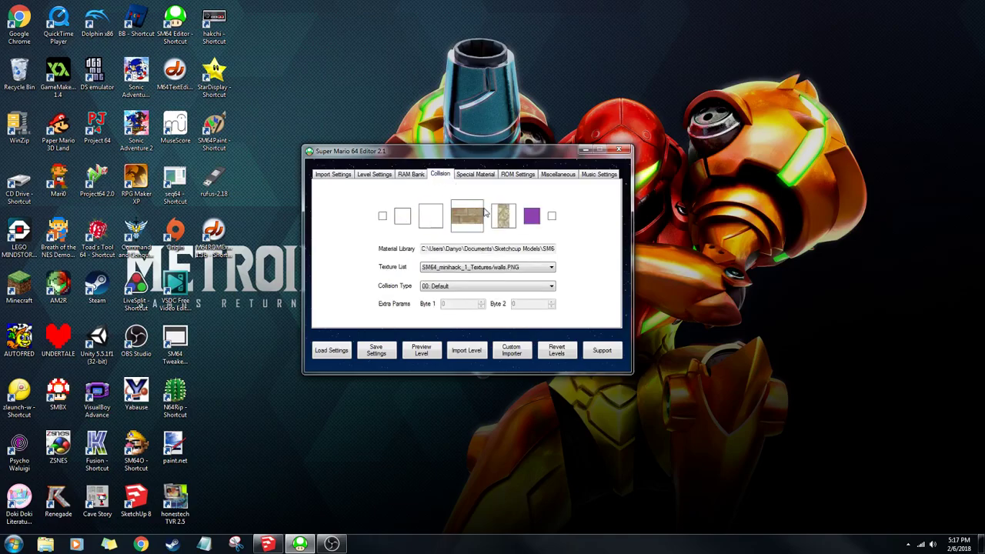
pyautogui.click(464, 289)
pyautogui.scroll(-3, 542, 317)
pyautogui.scroll(3, 551, 311)
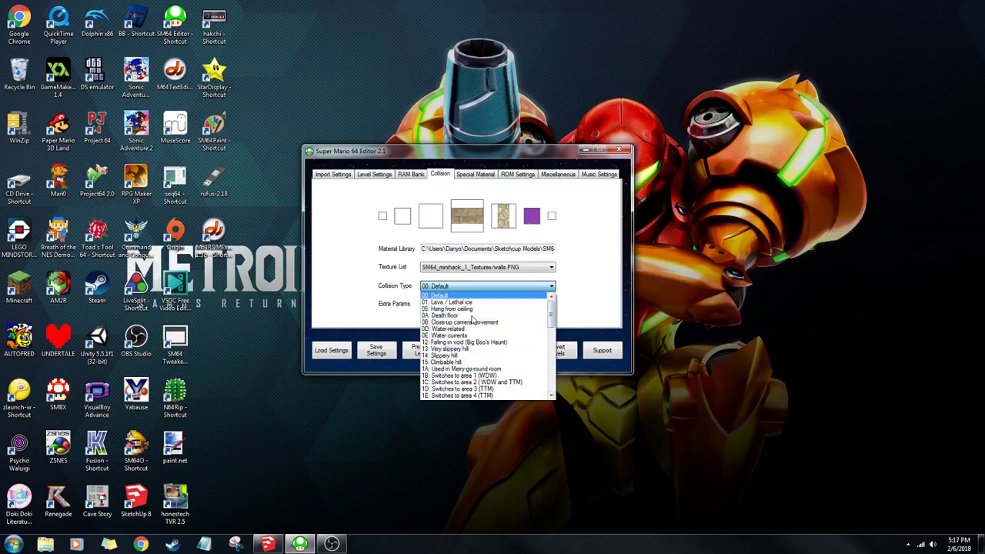
pyautogui.click(447, 299)
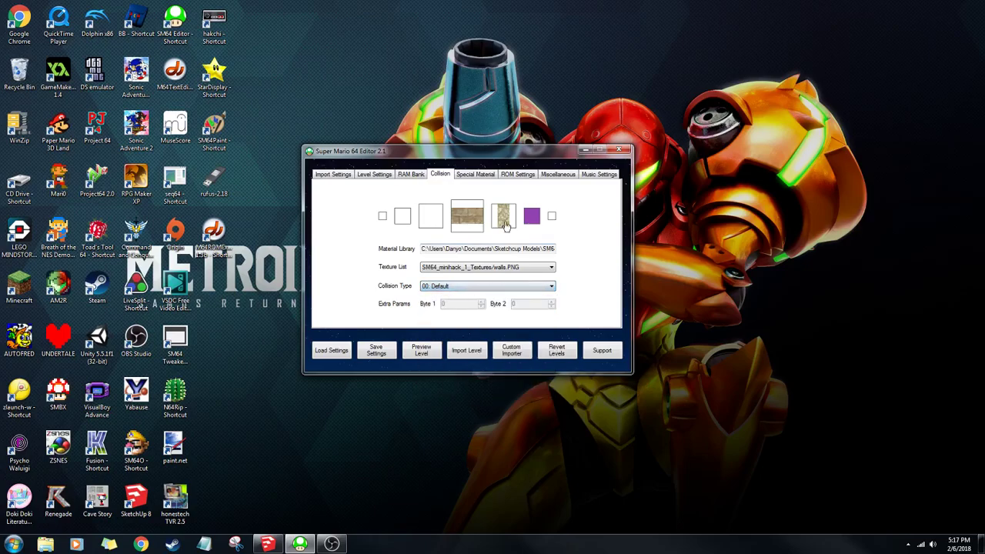
pyautogui.scroll(-2, 446, 290)
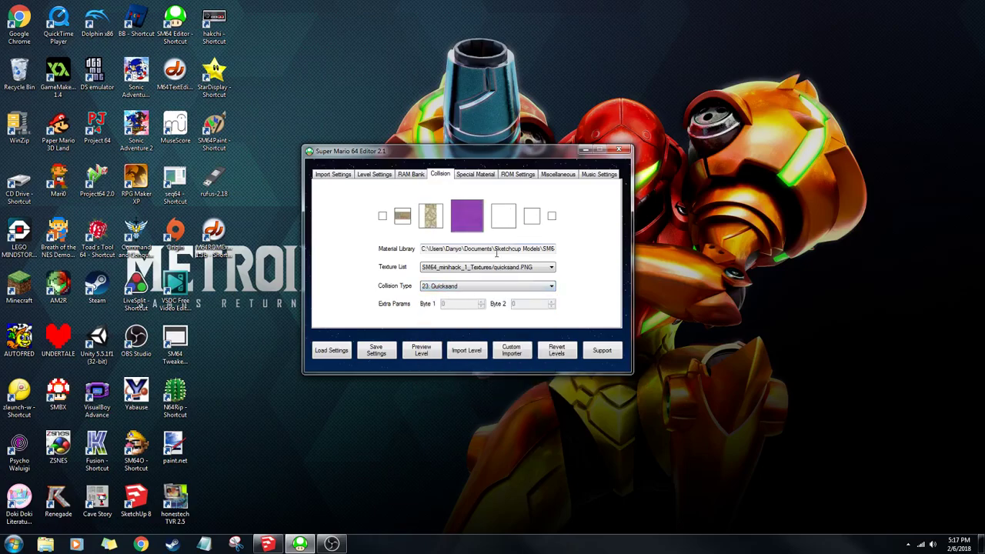
pyautogui.click(474, 175)
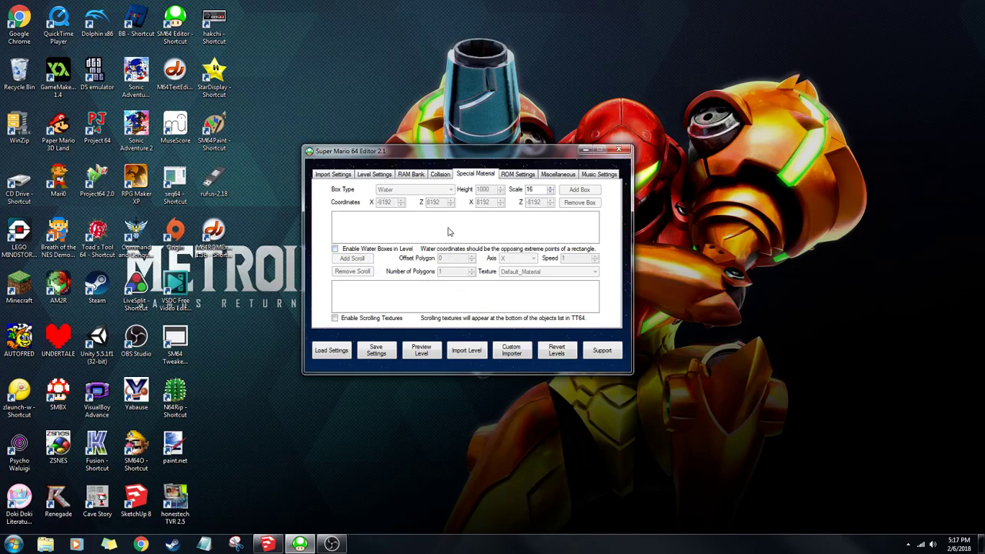
# Enable water boxes with Invisible Water as the box type, then disable them again.
pyautogui.click(335, 250)
pyautogui.click(434, 192)
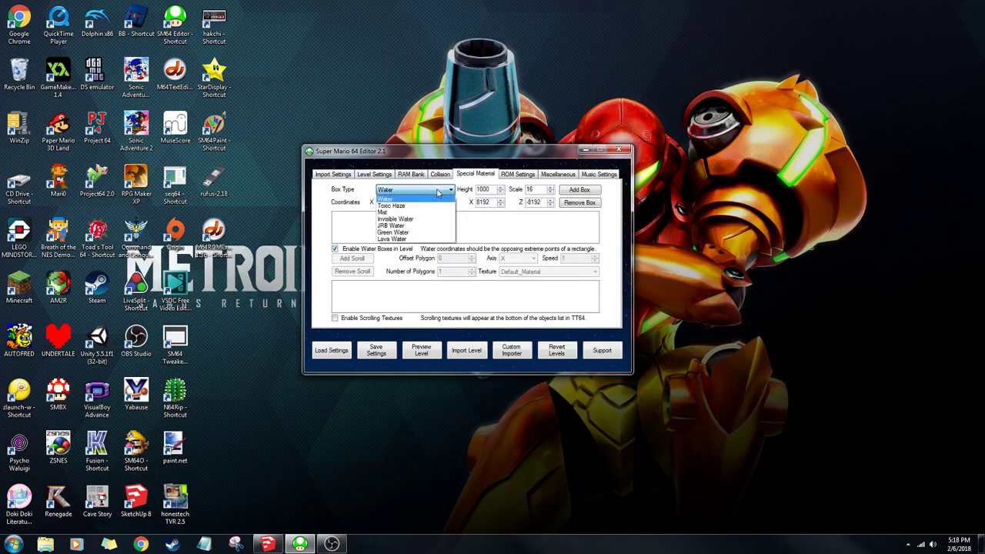
pyautogui.click(399, 199)
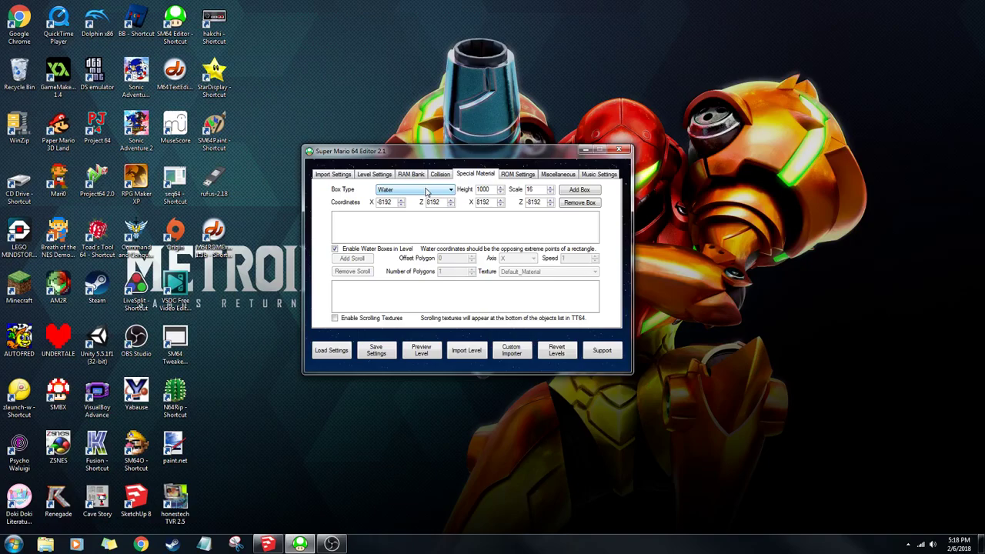
pyautogui.click(427, 193)
pyautogui.click(408, 218)
pyautogui.click(334, 248)
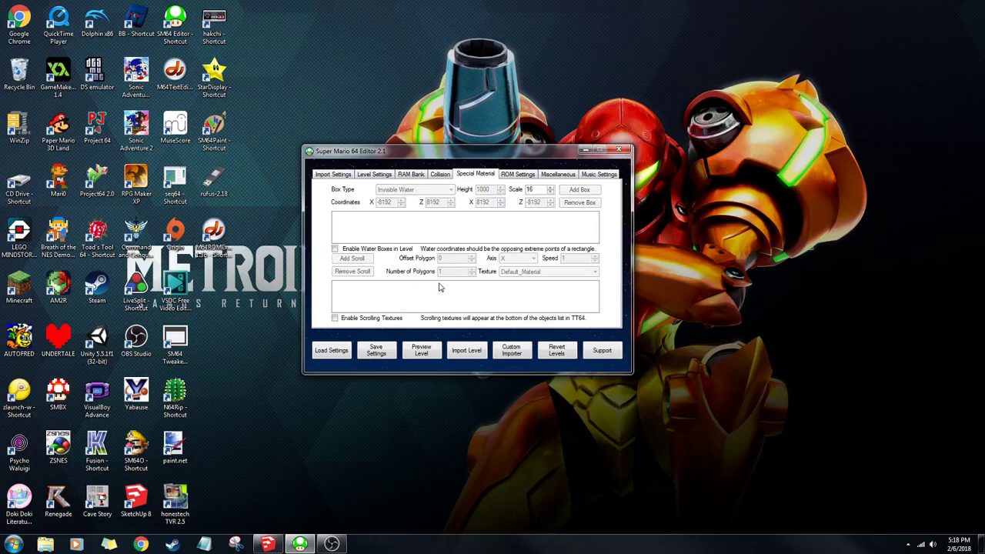
# Enable scrolling textures on Default_Material along the X axis.
pyautogui.click(335, 317)
pyautogui.click(564, 274)
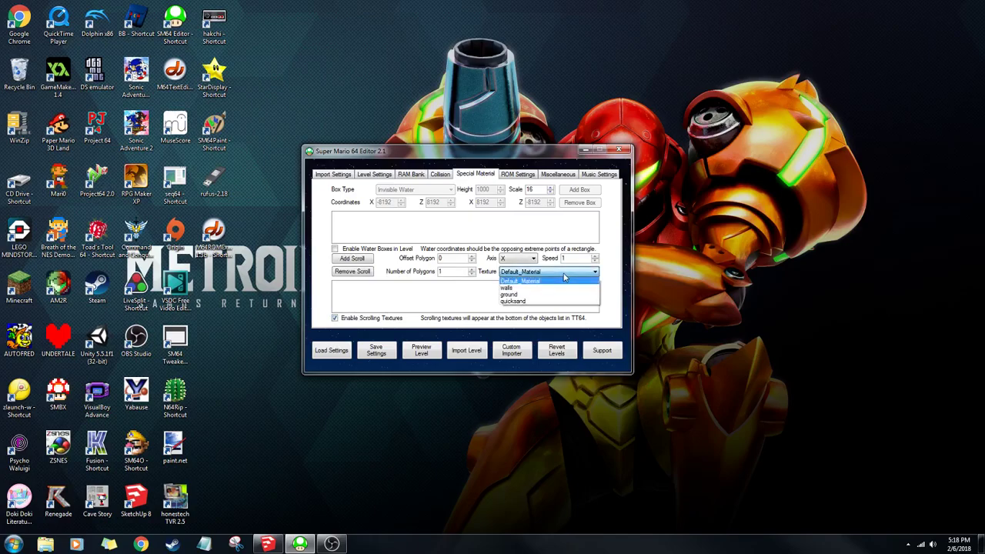
pyautogui.click(521, 281)
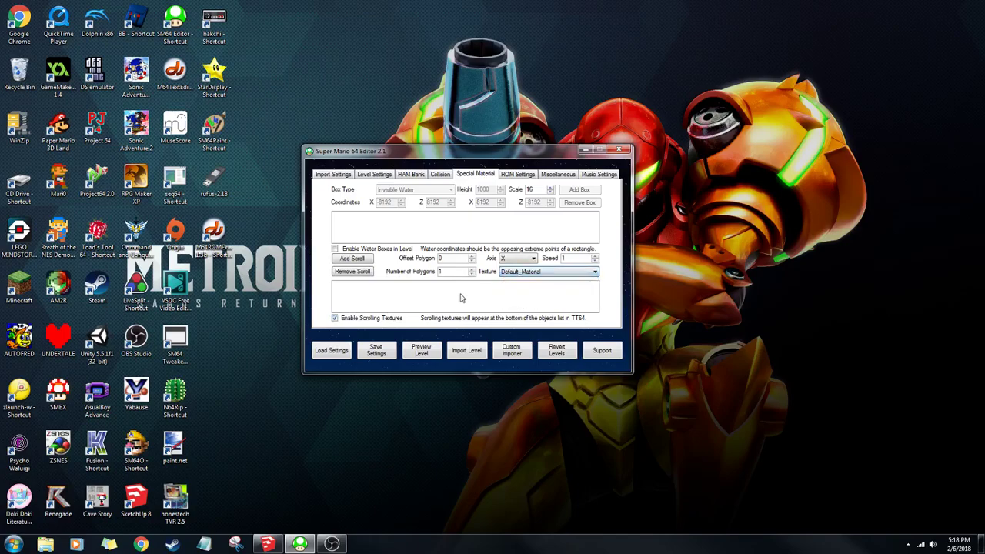
pyautogui.click(512, 260)
pyautogui.click(508, 267)
# Edit the scroll speed, offset polygon and number of polygons fields, reading the polygon count explanation.
pyautogui.click(596, 262)
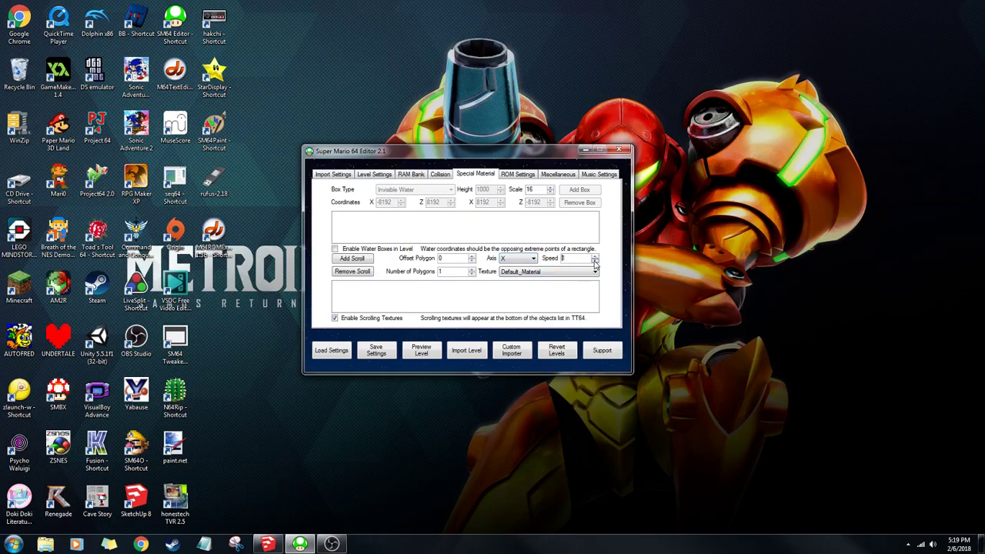
pyautogui.click(462, 259)
pyautogui.click(426, 276)
pyautogui.click(547, 303)
pyautogui.click(468, 272)
pyautogui.click(267, 544)
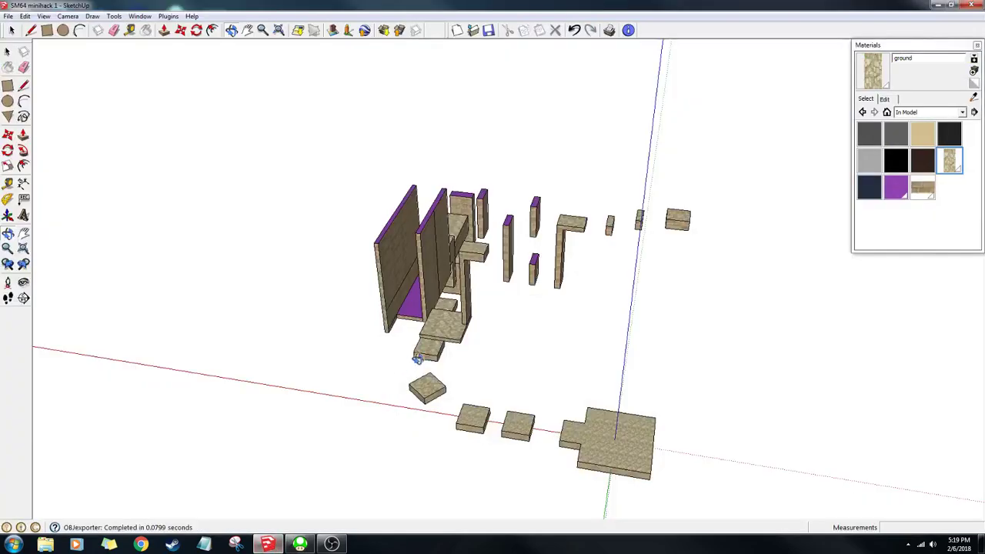
# Orbit to the cross-shaped platform and draw a diagonal across a block's top face.
pyautogui.moveTo(423, 323)
pyautogui.mouseDown(button='middle')
pyautogui.moveTo(573, 385)
pyautogui.moveTo(660, 380)
pyautogui.mouseUp(button='middle')
pyautogui.scroll(8, 662, 380)
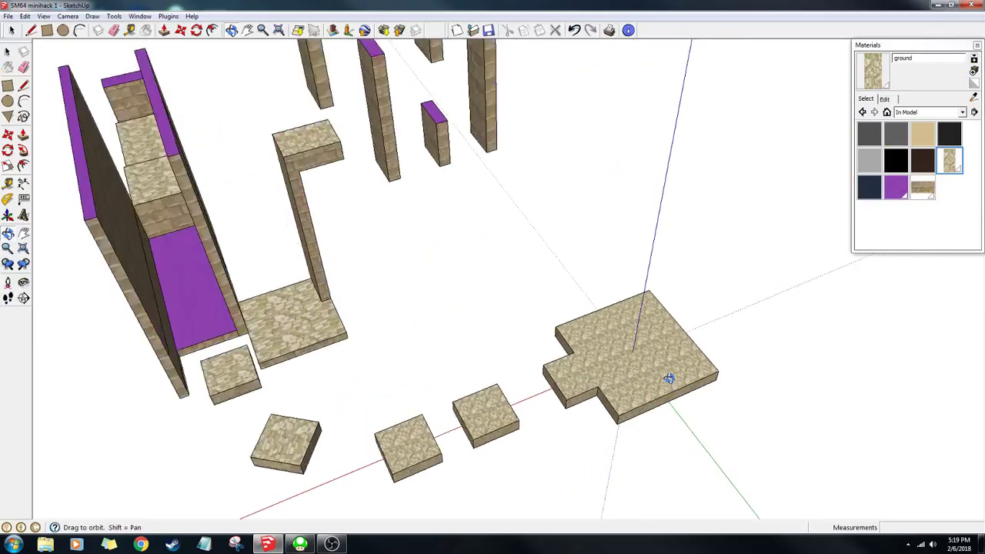
pyautogui.scroll(-5, 520, 392)
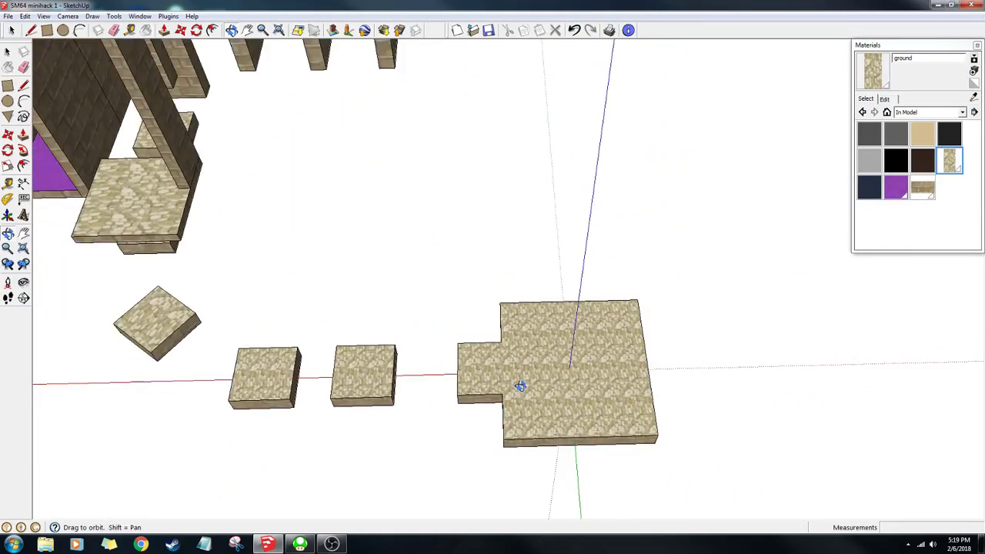
pyautogui.scroll(4, 636, 415)
pyautogui.moveTo(636, 415); pyautogui.dragTo(268, 362, button='middle')
pyautogui.scroll(4, 268, 362)
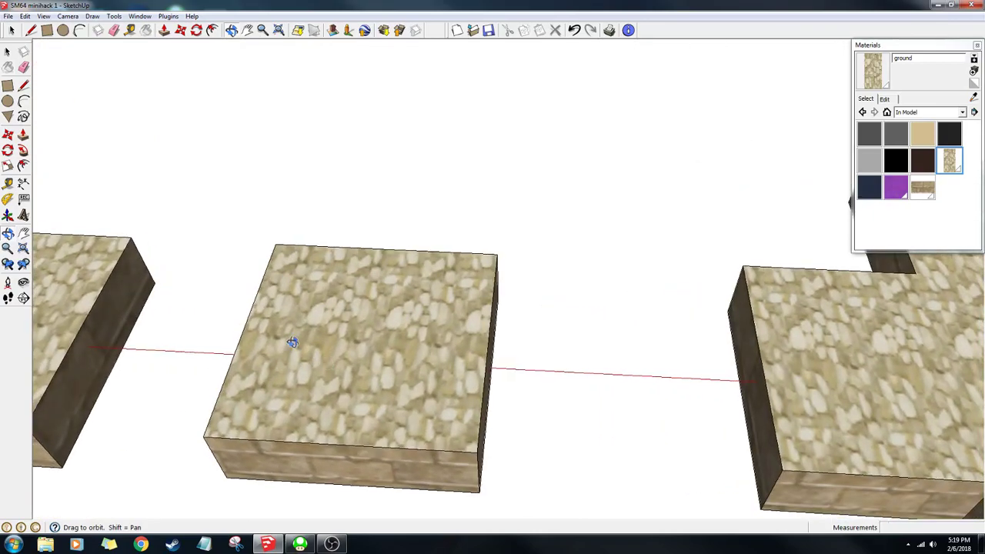
pyautogui.click(31, 30)
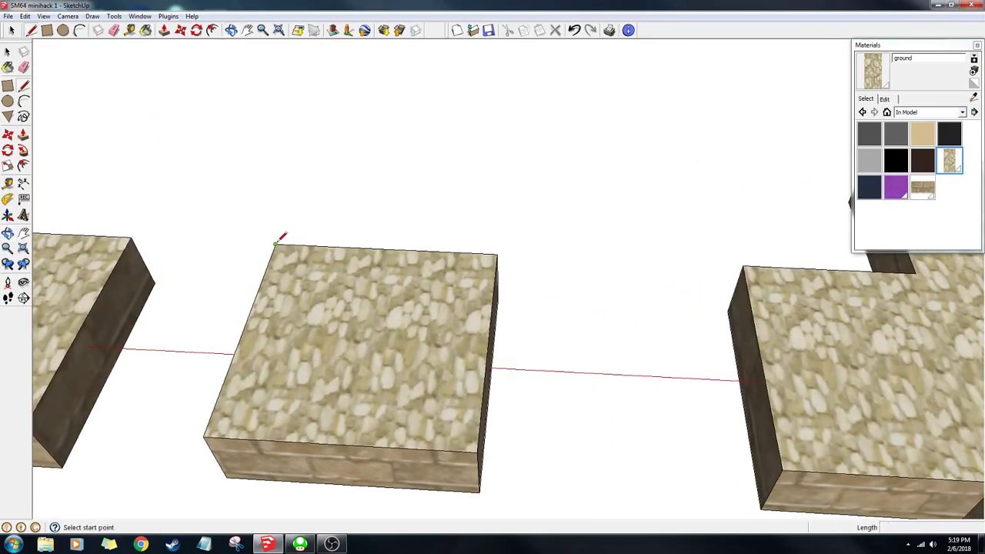
pyautogui.click(275, 245)
pyautogui.click(477, 452)
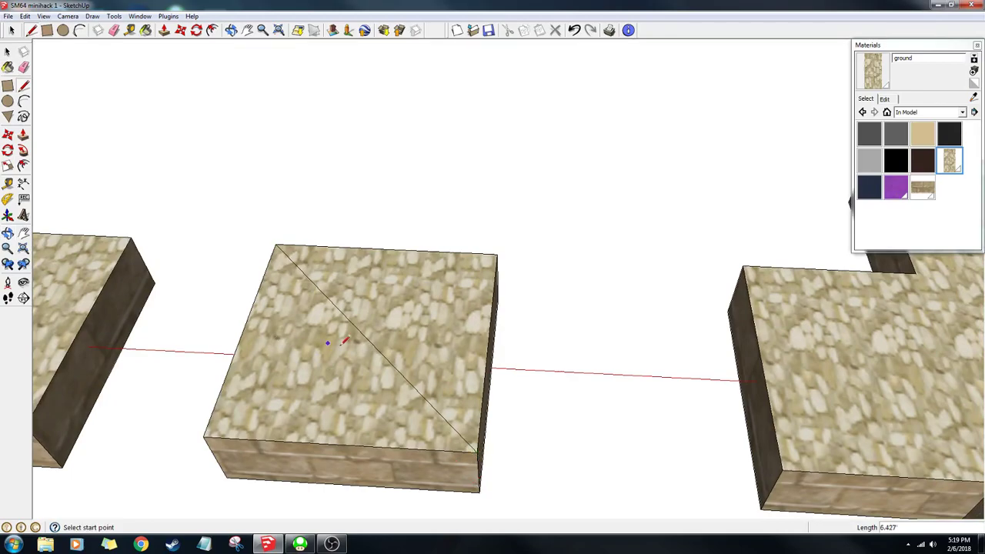
# Erase the diagonal, orbit to a higher view, and minimize SketchUp.
pyautogui.click(114, 30)
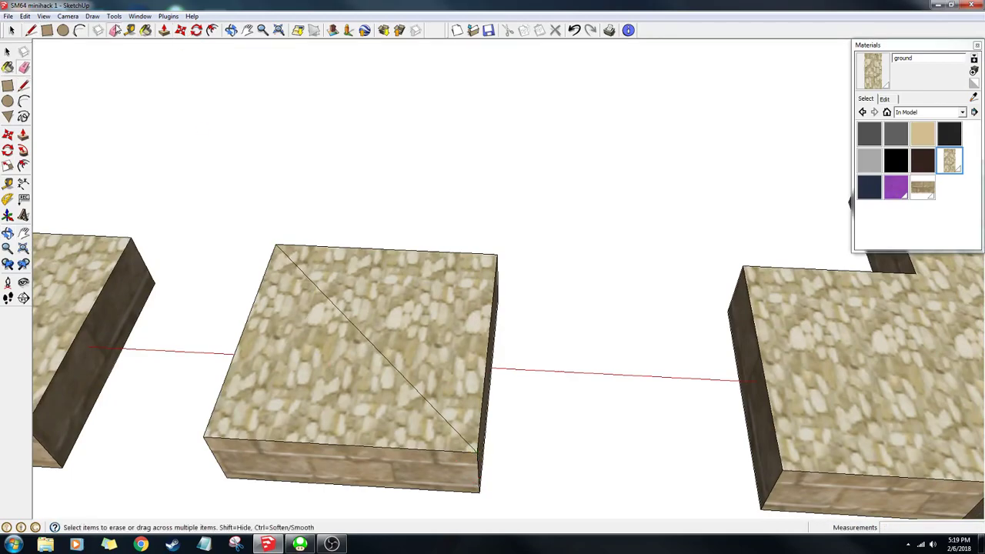
pyautogui.click(348, 318)
pyautogui.click(231, 30)
pyautogui.moveTo(310, 301); pyautogui.dragTo(388, 301)
pyautogui.scroll(-10, 389, 301)
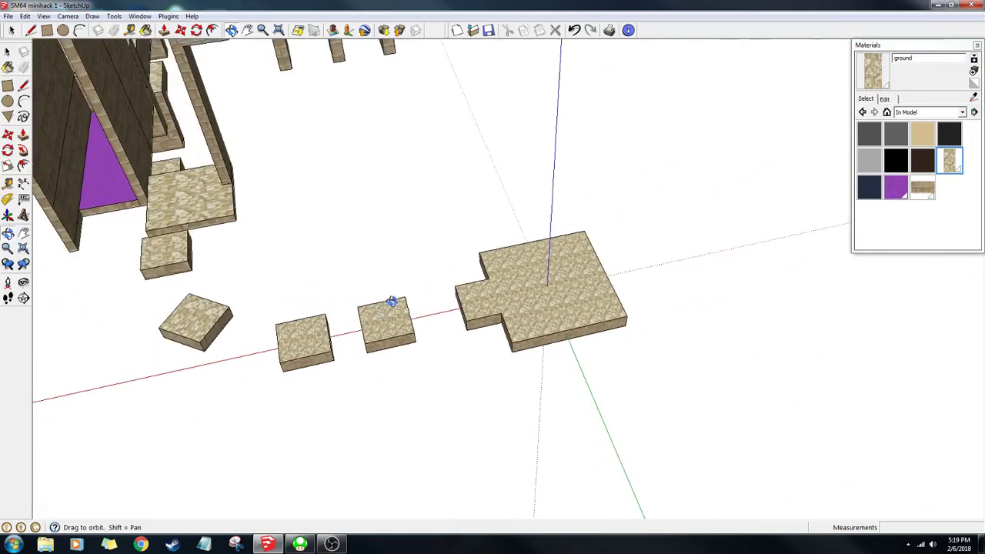
pyautogui.click(268, 545)
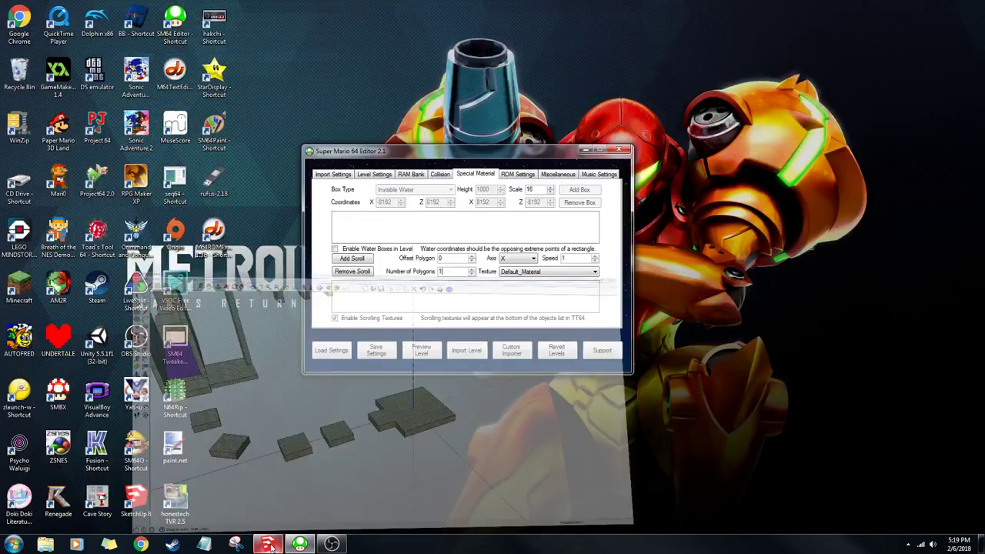
# Turn scrolling textures off and view the start level list on ROM Settings unchanged.
pyautogui.click(334, 317)
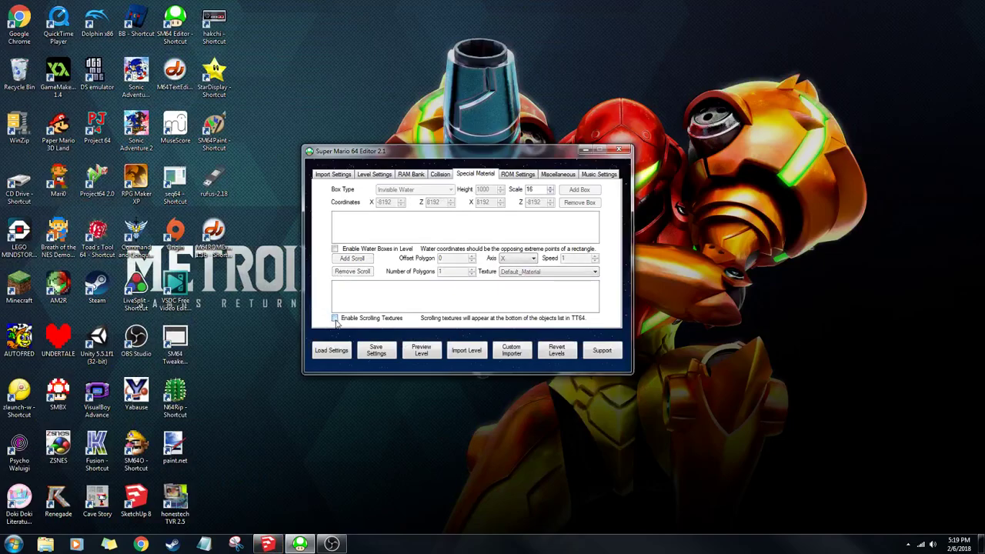
pyautogui.click(518, 174)
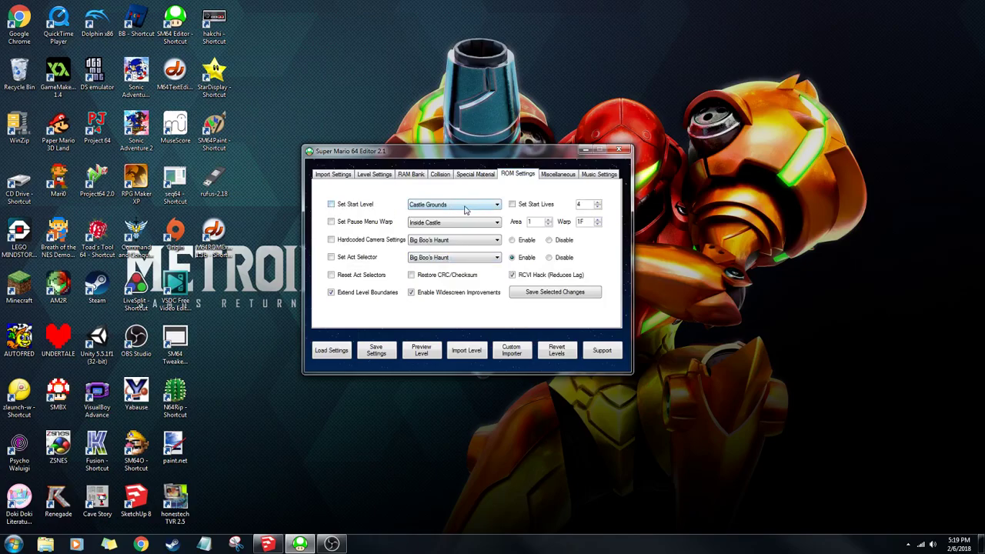
pyautogui.click(441, 204)
pyautogui.click(441, 204)
# Save the ROM settings, then keep Koopa-The-Quick #1 as the star position object.
pyautogui.click(529, 298)
pyautogui.click(502, 302)
pyautogui.click(556, 174)
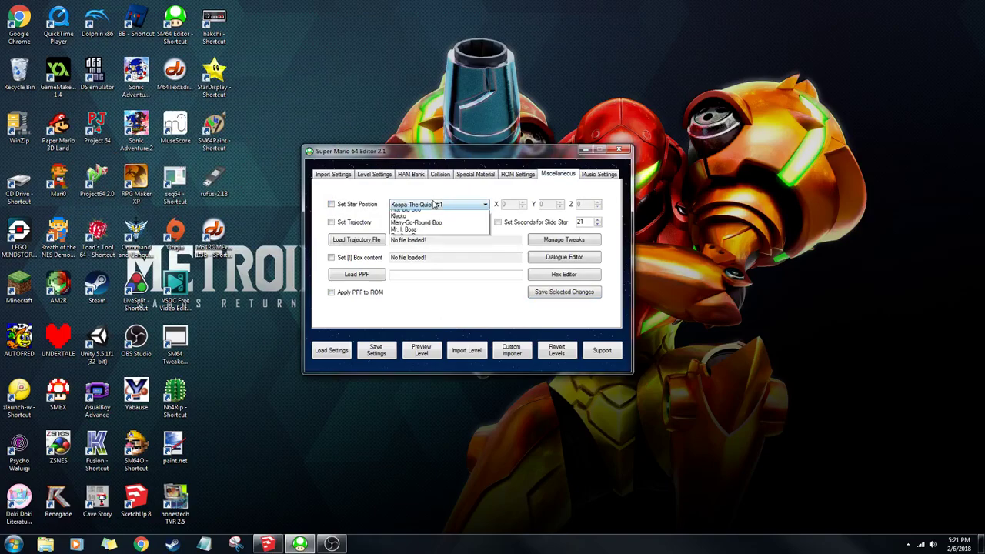
pyautogui.click(435, 204)
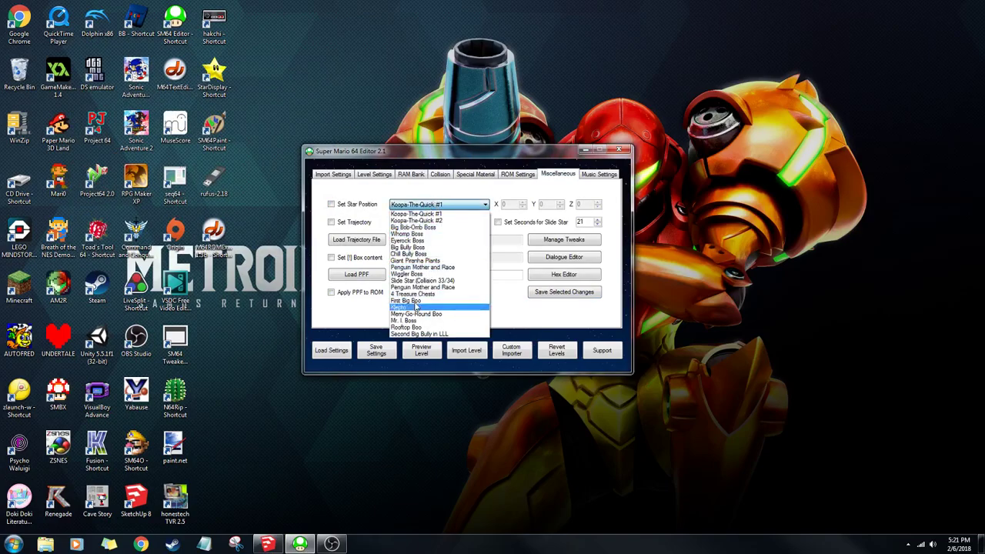
pyautogui.click(423, 212)
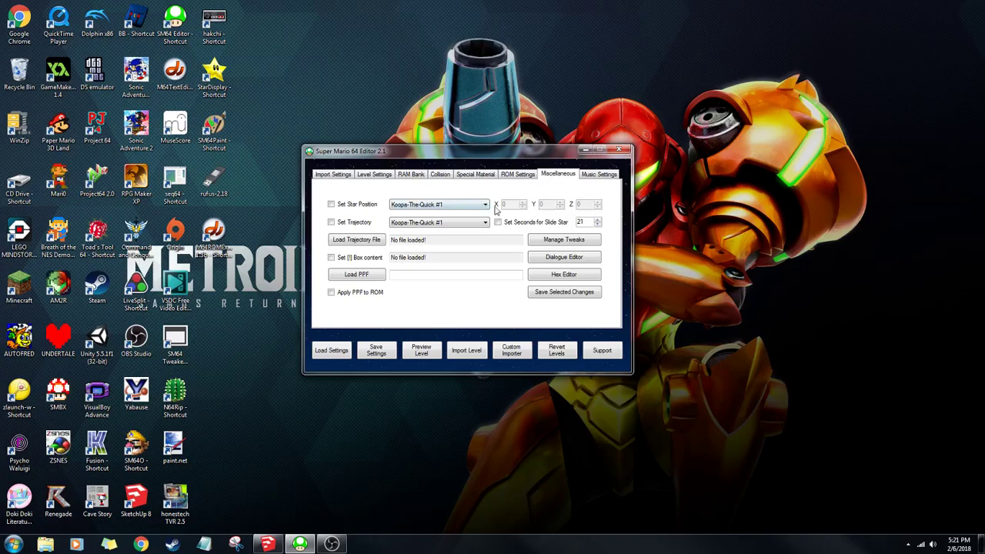
pyautogui.click(97, 243)
pyautogui.click(408, 157)
# Enable a custom trajectory targeting Koopa-The-Quick #1, then open a blank Notepad window.
pyautogui.click(330, 223)
pyautogui.click(425, 223)
pyautogui.click(419, 231)
pyautogui.click(204, 544)
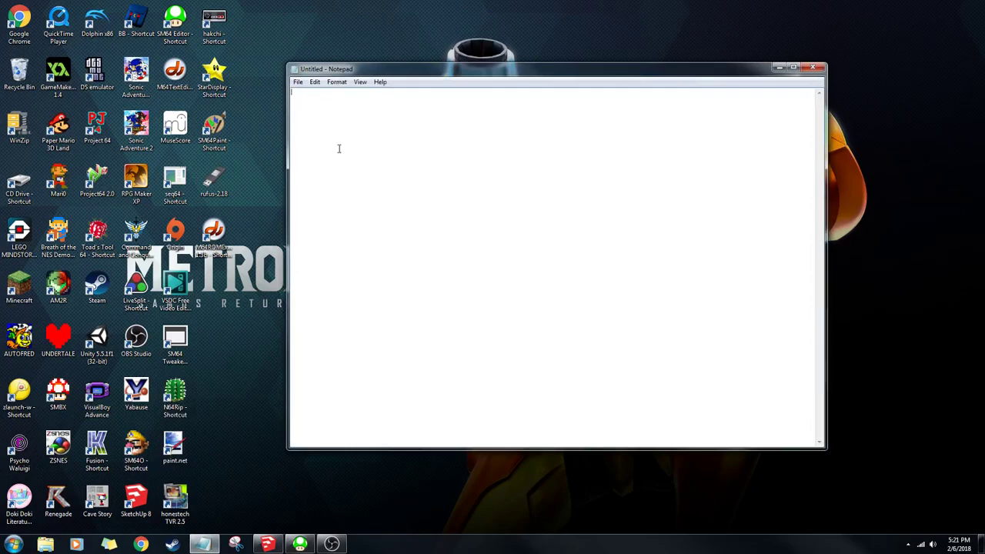
# Close Notepad and load 'Koopa the quick trajectory 1' as the trajectory file.
pyautogui.click(813, 68)
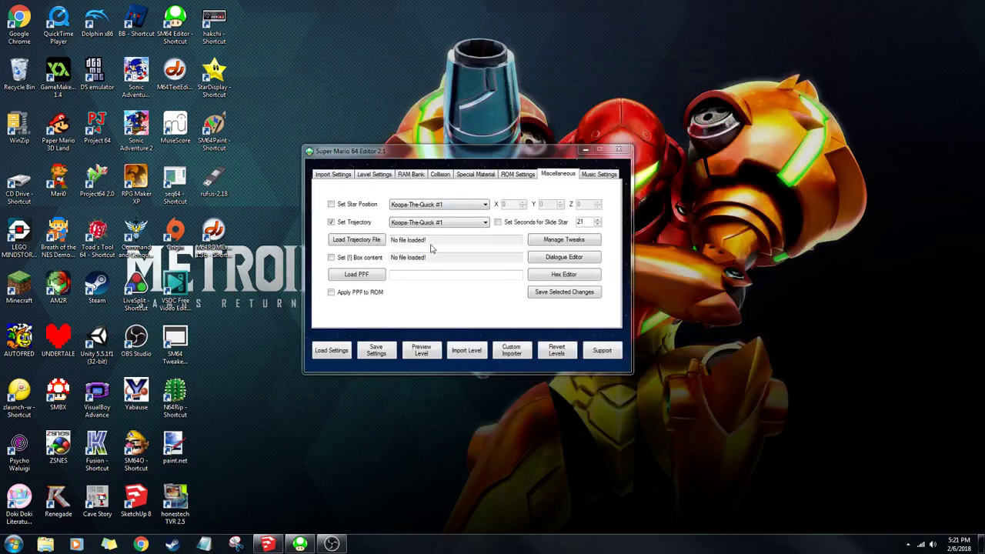
pyautogui.click(365, 242)
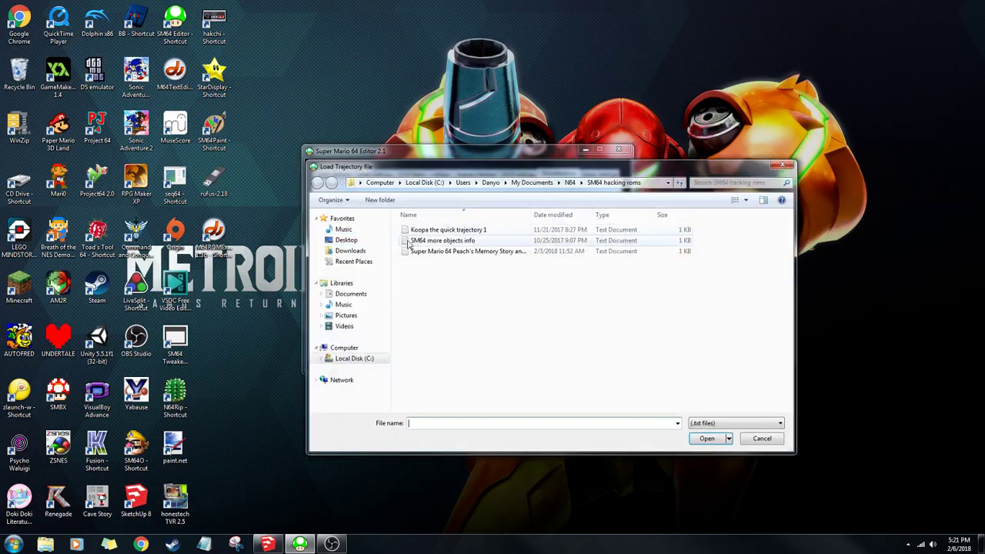
pyautogui.doubleClick(462, 230)
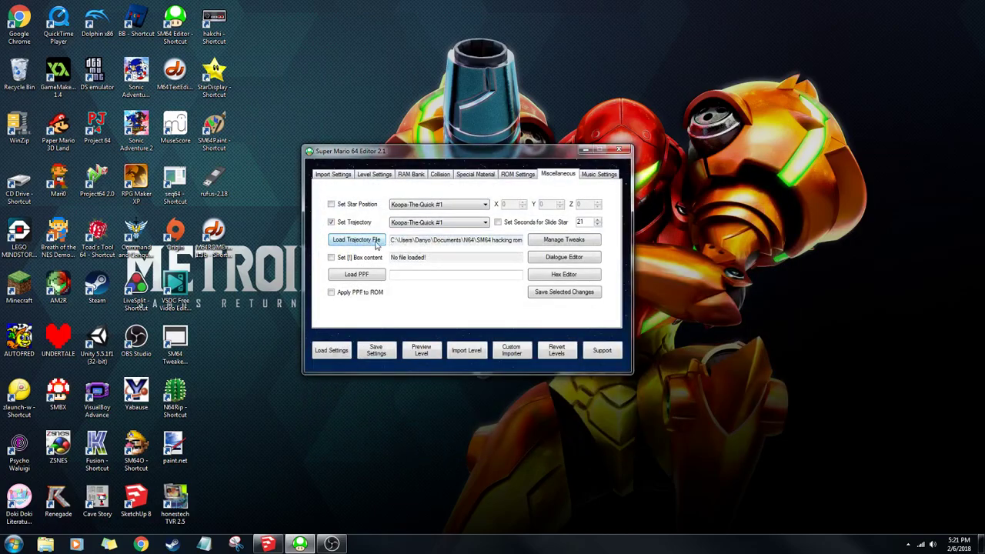
pyautogui.click(46, 544)
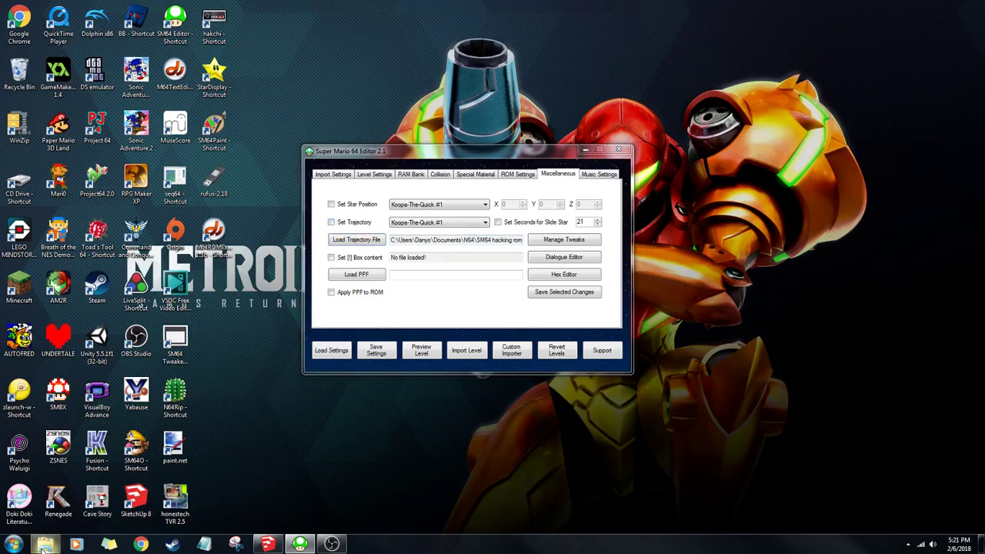
pyautogui.click(201, 225)
pyautogui.click(209, 215)
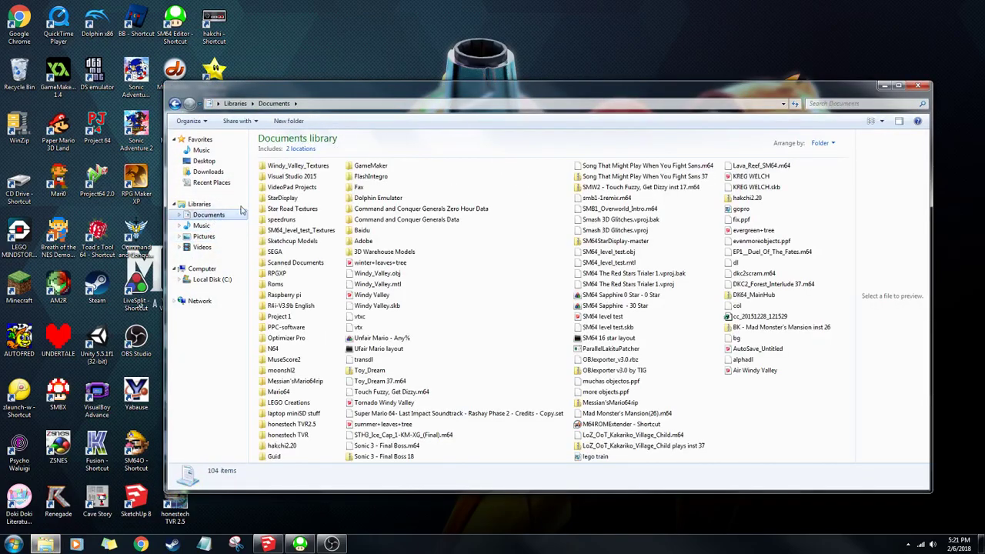
pyautogui.doubleClick(274, 349)
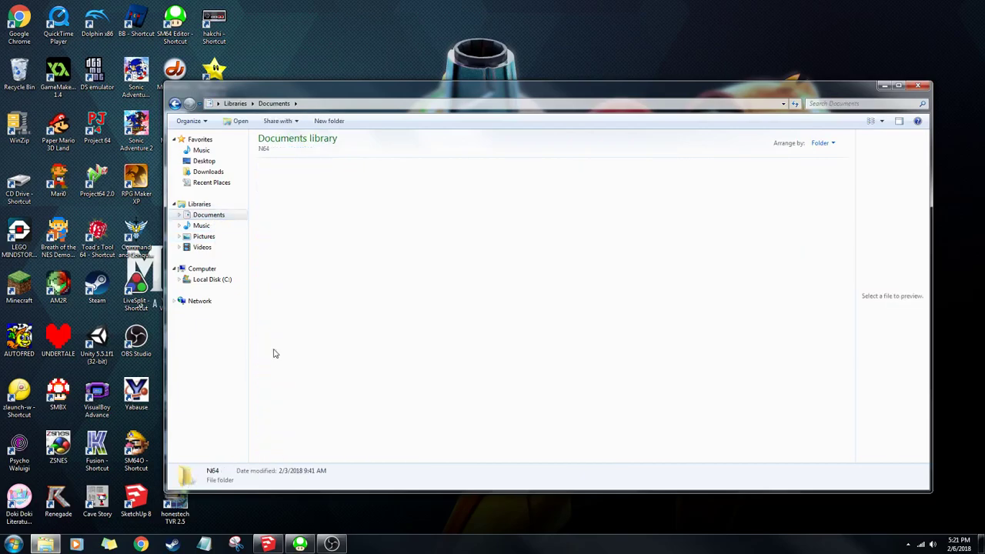
pyautogui.doubleClick(300, 187)
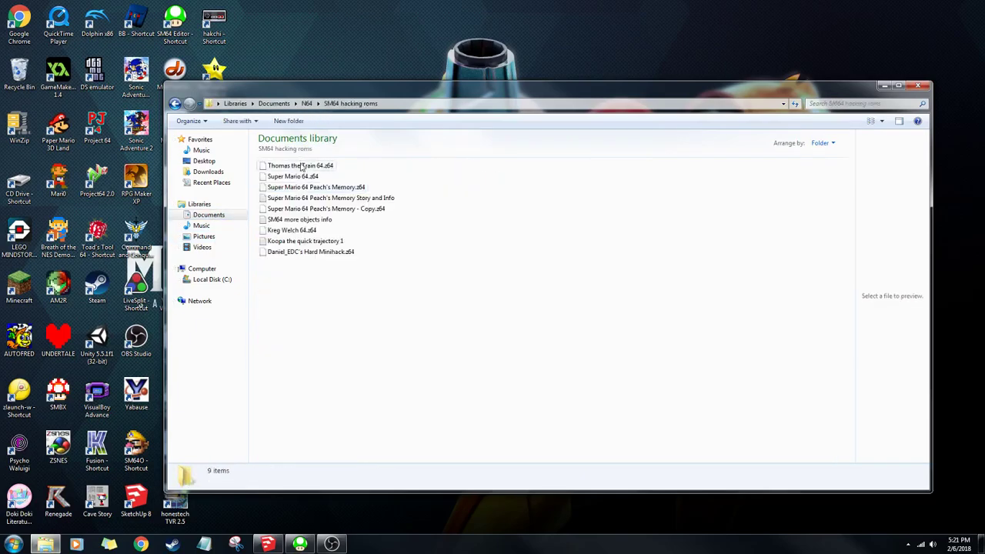
pyautogui.doubleClick(304, 241)
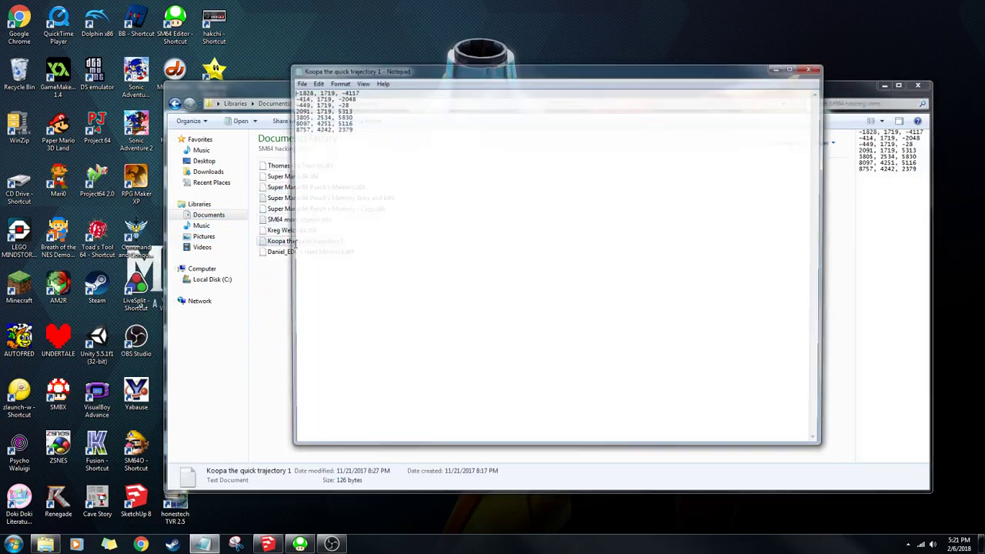
pyautogui.moveTo(353, 140); pyautogui.dragTo(268, 90)
pyautogui.click(383, 158)
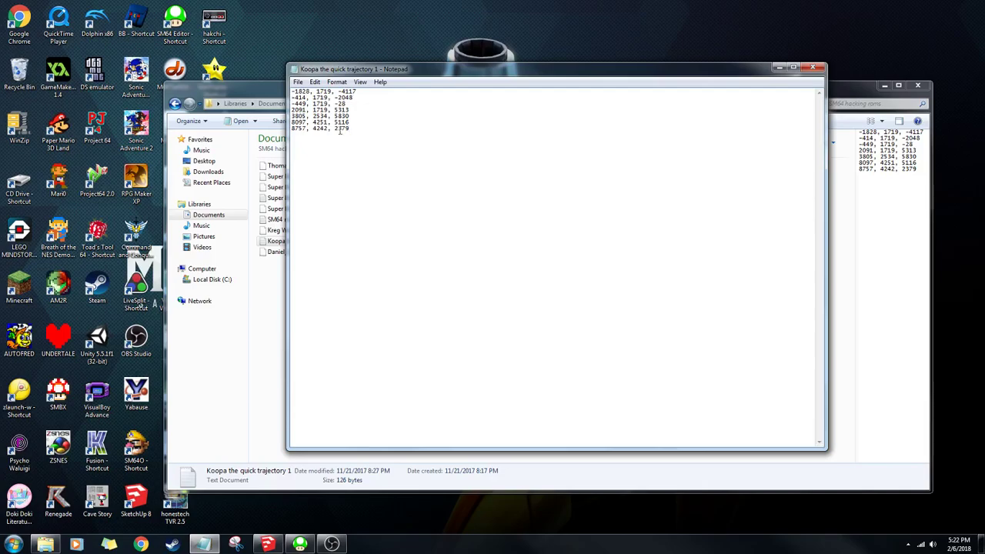
pyautogui.click(812, 67)
pyautogui.click(919, 87)
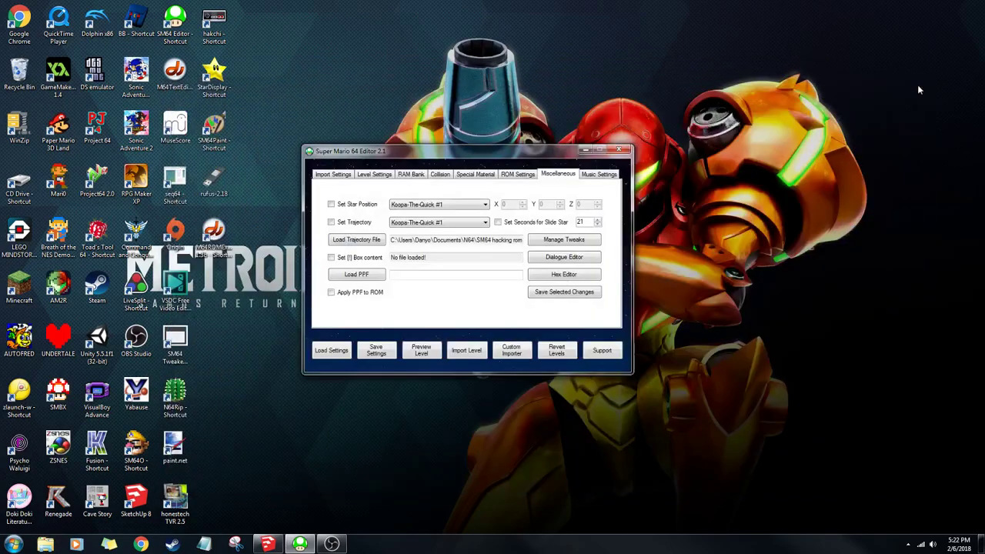
pyautogui.moveTo(455, 156); pyautogui.dragTo(467, 150)
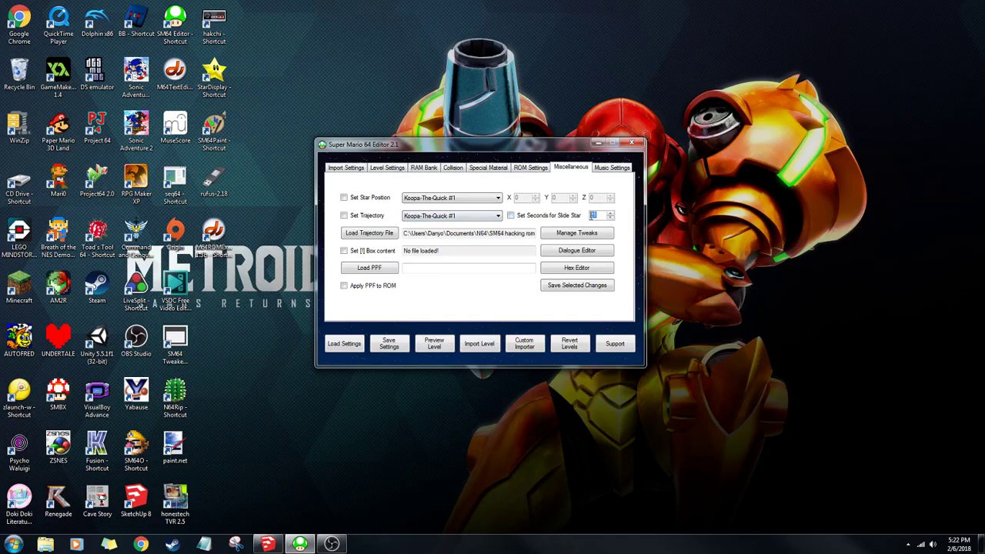
# Select the 21-second Slide Star value, then bring up the Tweak Manager.
pyautogui.click(597, 216)
pyautogui.doubleClick(599, 218)
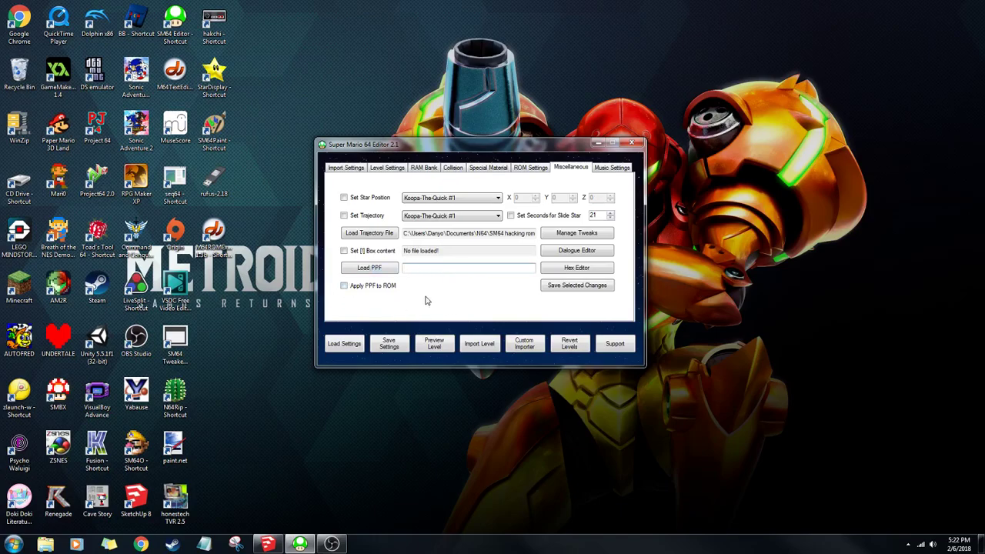
pyautogui.click(579, 233)
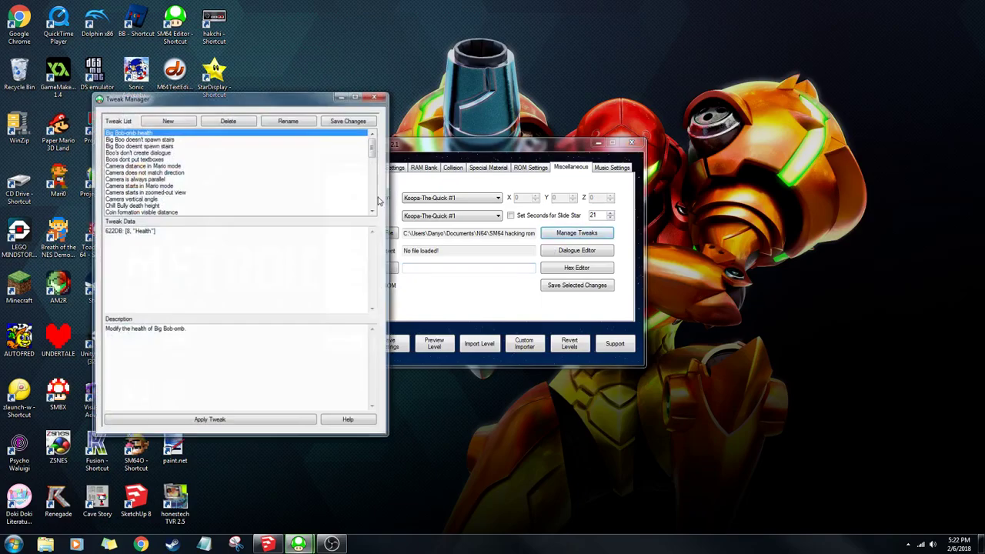
# Browse the tweak list from Big Bob-omb health to Skip Opening, then close without applying any.
pyautogui.moveTo(374, 139)
pyautogui.mouseDown()
pyautogui.moveTo(376, 170)
pyautogui.moveTo(374, 135)
pyautogui.mouseUp()
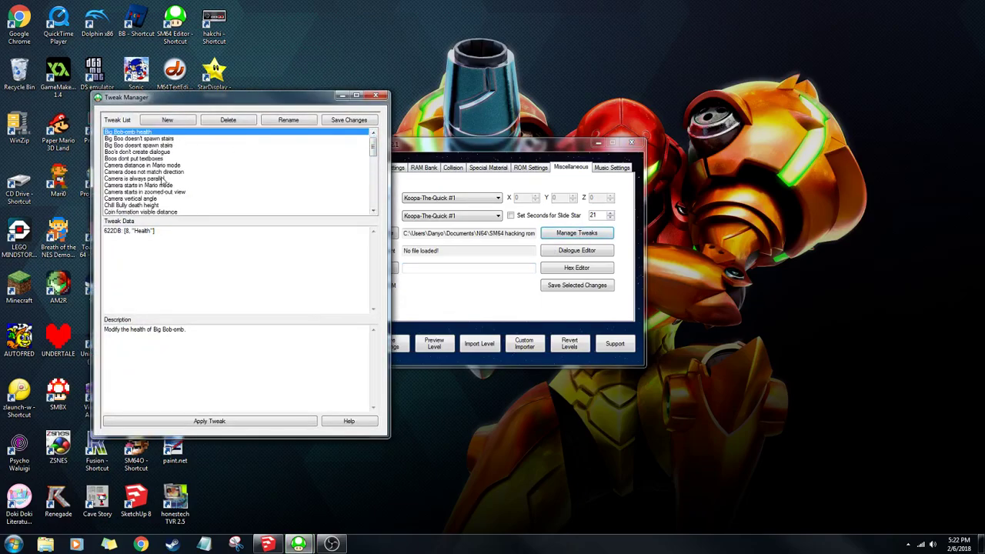
pyautogui.moveTo(374, 142)
pyautogui.mouseDown()
pyautogui.moveTo(374, 201)
pyautogui.moveTo(374, 137)
pyautogui.mouseUp()
pyautogui.click(123, 147)
pyautogui.click(142, 133)
pyautogui.moveTo(374, 146)
pyautogui.mouseDown()
pyautogui.moveTo(374, 216)
pyautogui.moveTo(373, 139)
pyautogui.mouseUp()
pyautogui.moveTo(374, 151)
pyautogui.mouseDown()
pyautogui.moveTo(378, 206)
pyautogui.moveTo(375, 194)
pyautogui.mouseUp()
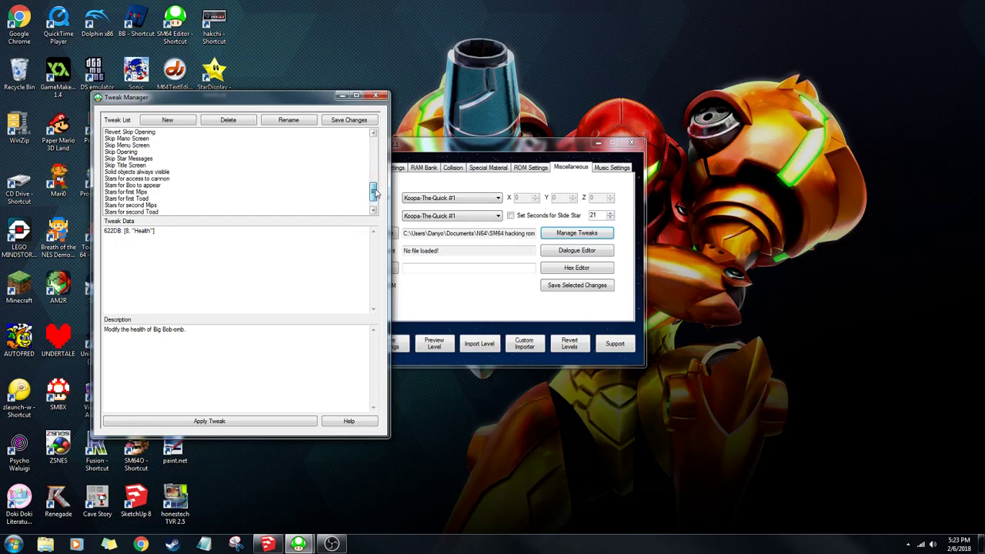
pyautogui.click(130, 152)
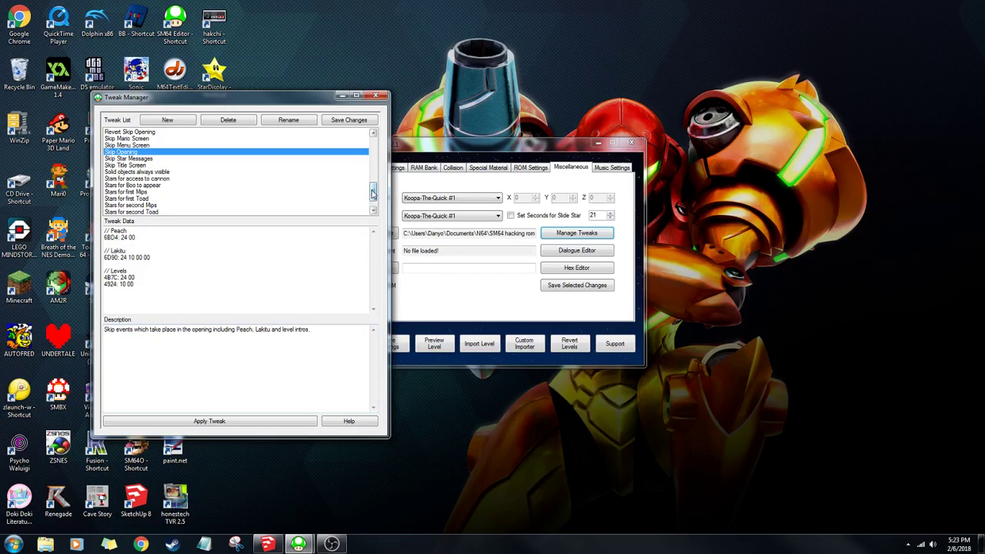
pyautogui.scroll(-1, 373, 193)
pyautogui.moveTo(373, 198); pyautogui.dragTo(373, 148)
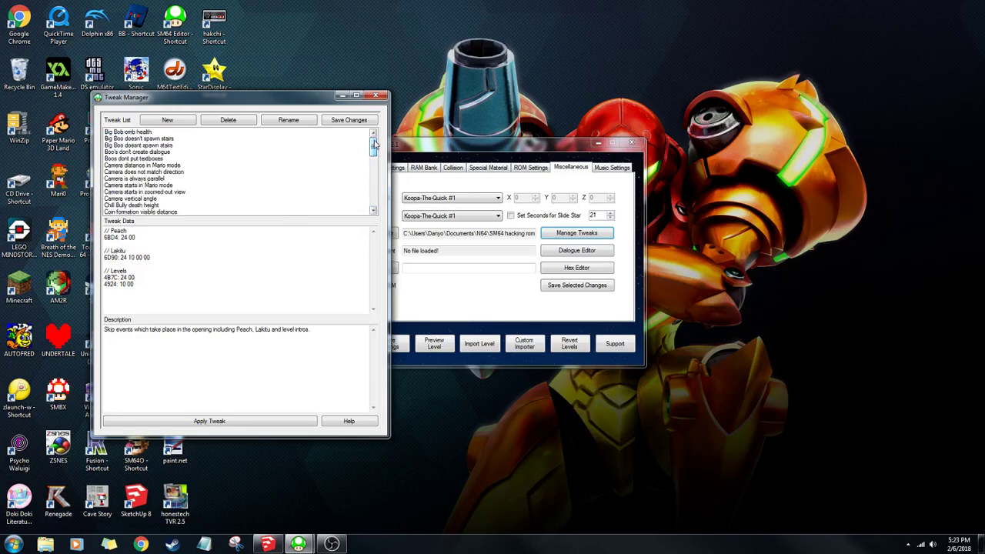
pyautogui.click(375, 96)
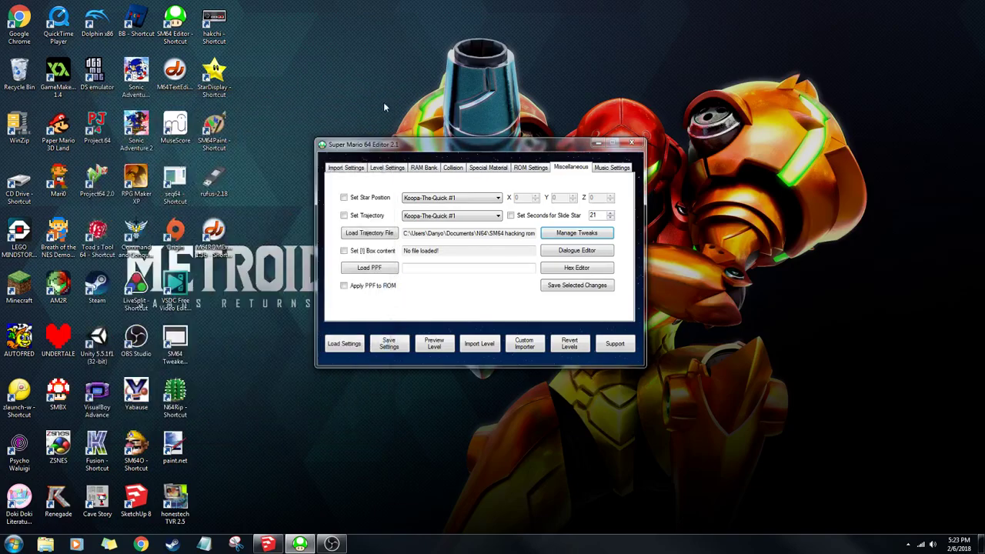
# In Text Wrangler, view the GAME DIRECTOR credits entry and dialogue lines, then close it.
pyautogui.click(574, 253)
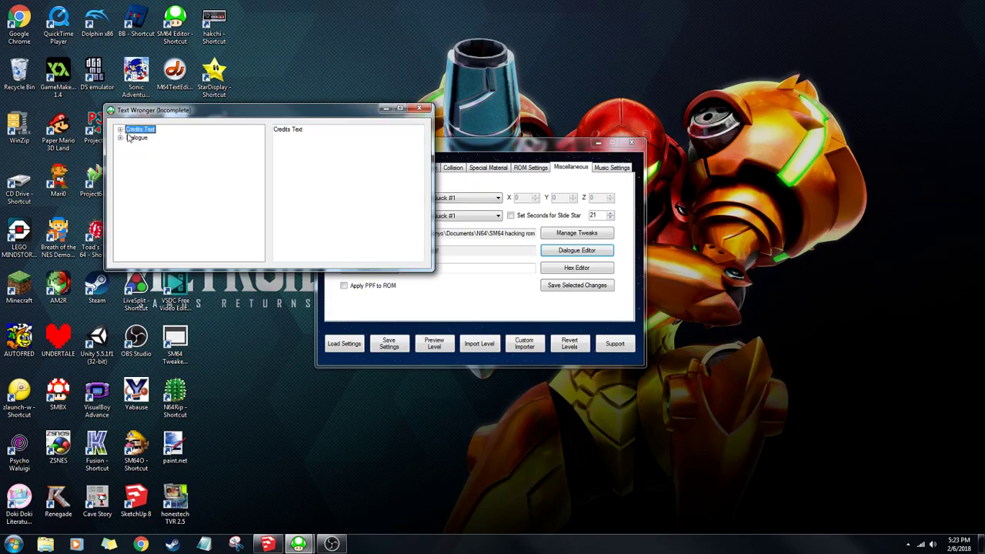
pyautogui.click(120, 130)
pyautogui.click(158, 140)
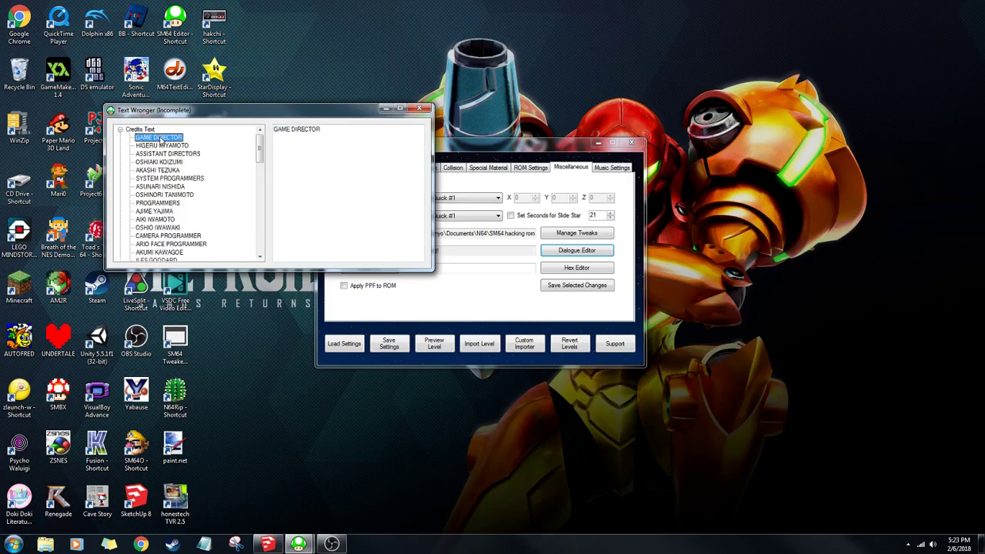
pyautogui.moveTo(260, 150); pyautogui.dragTo(260, 245)
pyautogui.click(120, 252)
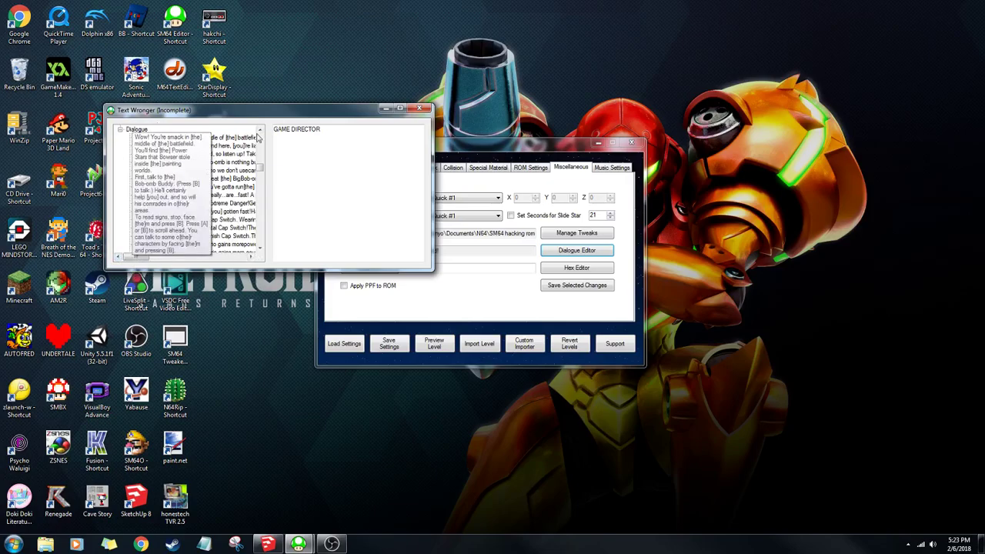
pyautogui.click(418, 109)
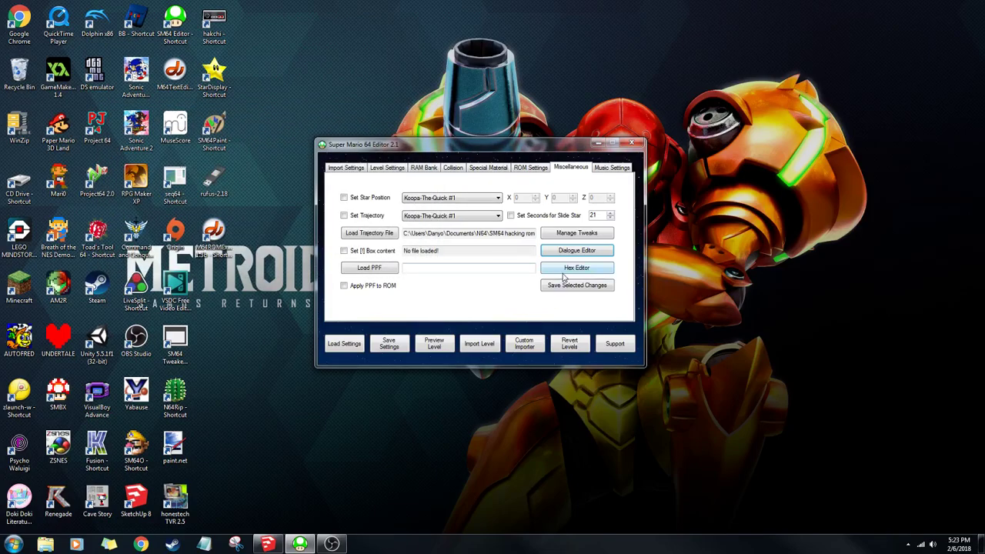
# Inspect ROM bytes in the Hex Editor, including byte 80 at offset 0, then close it.
pyautogui.click(565, 274)
pyautogui.moveTo(234, 125); pyautogui.dragTo(328, 97)
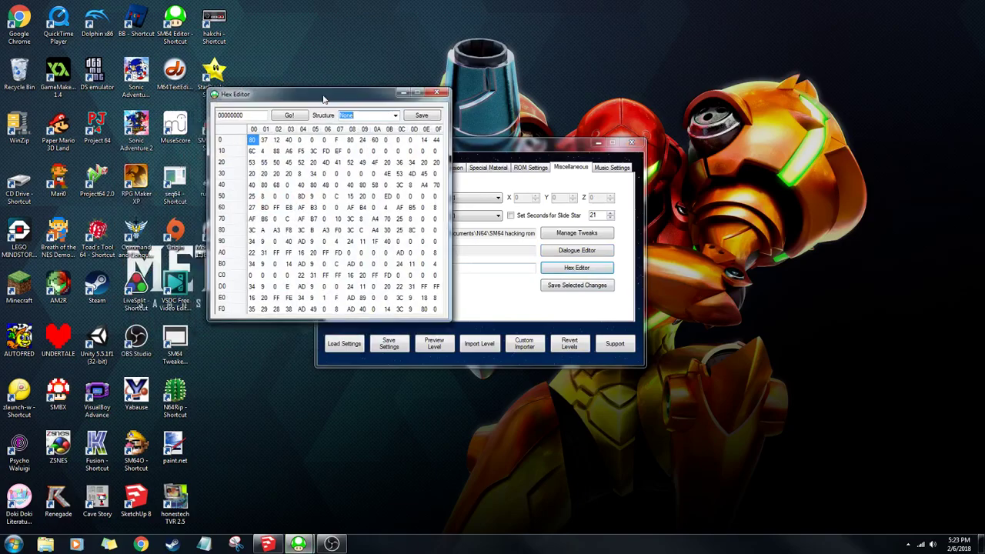
pyautogui.click(323, 196)
pyautogui.click(277, 206)
pyautogui.click(264, 173)
pyautogui.click(277, 162)
pyautogui.click(252, 139)
pyautogui.click(439, 94)
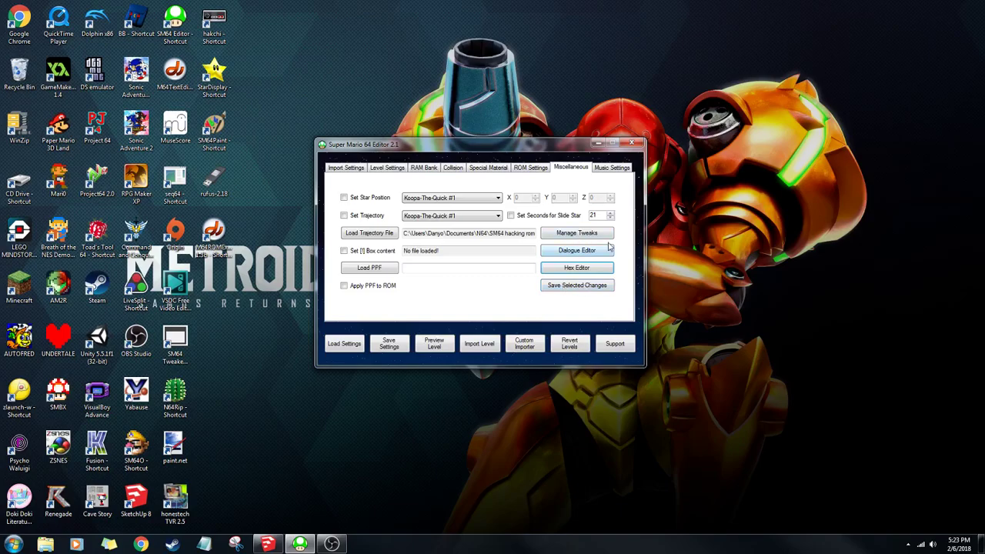
pyautogui.click(608, 167)
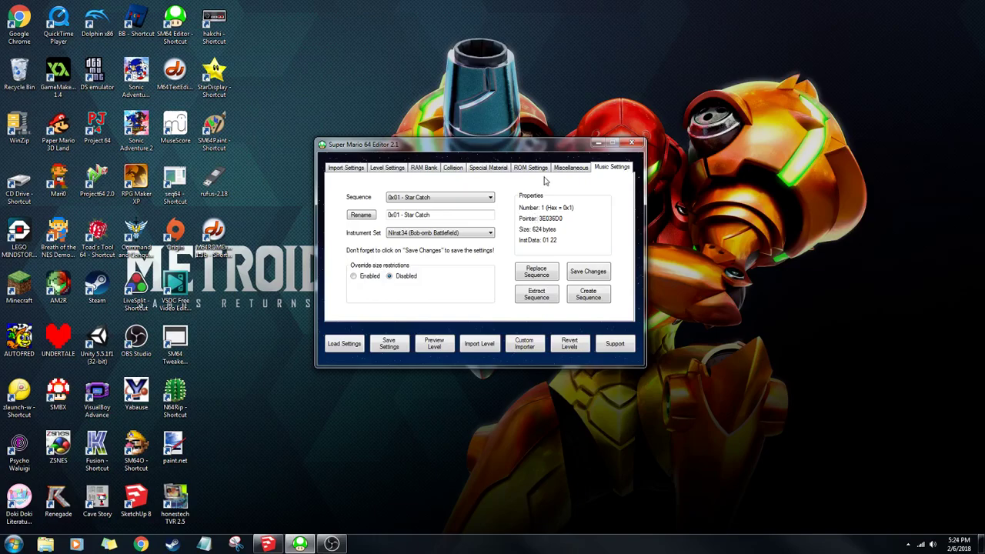
# Load 'Sonic 3 - Final Boss.m64' as the replacement for sequence 0x03 - Bob-omb Battlefield and insert it.
pyautogui.click(549, 275)
pyautogui.click(456, 252)
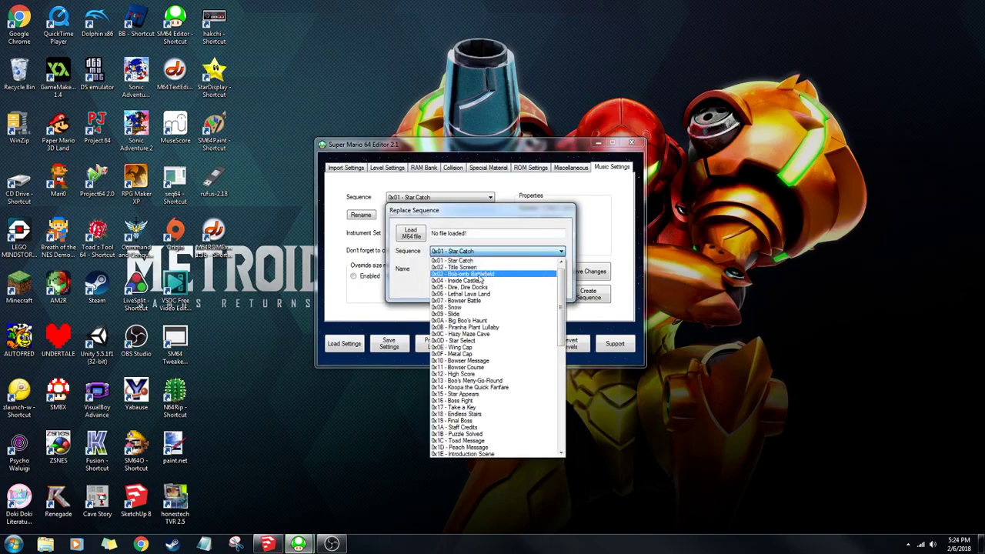
pyautogui.click(479, 275)
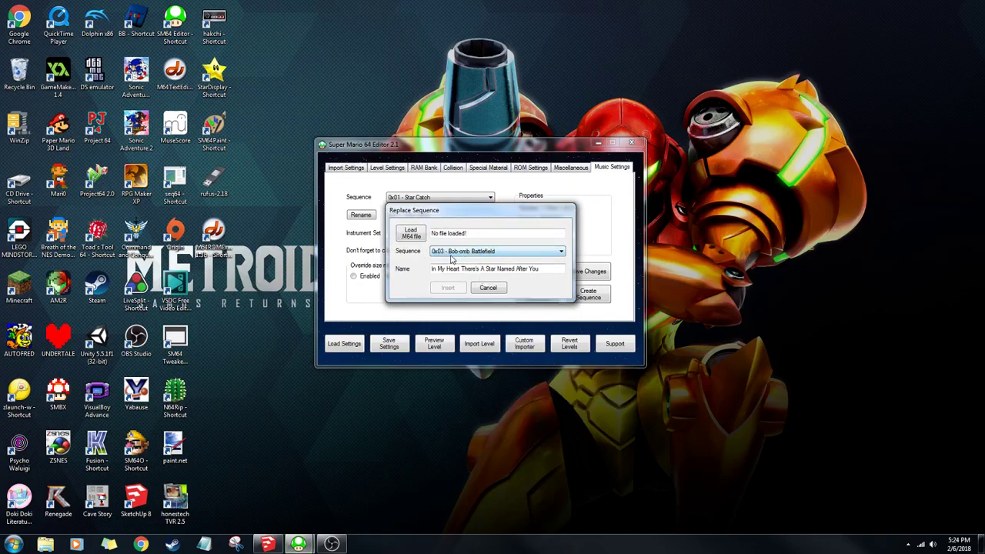
pyautogui.click(416, 234)
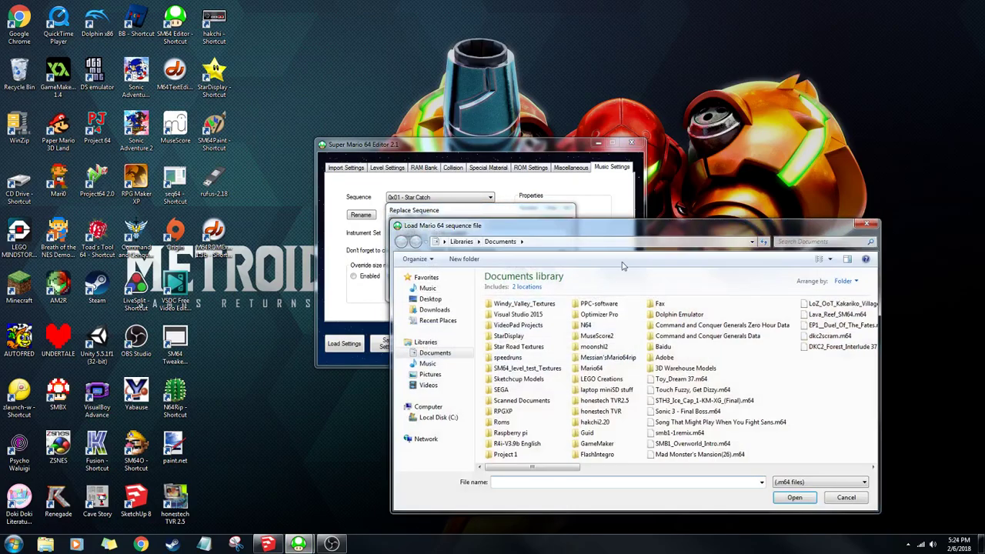
pyautogui.moveTo(677, 225); pyautogui.dragTo(486, 193)
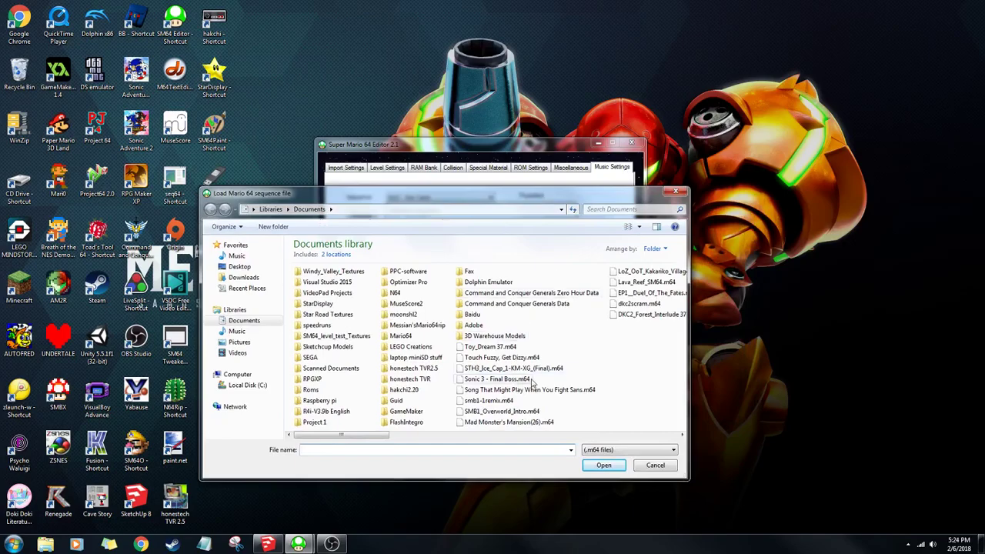
pyautogui.doubleClick(497, 379)
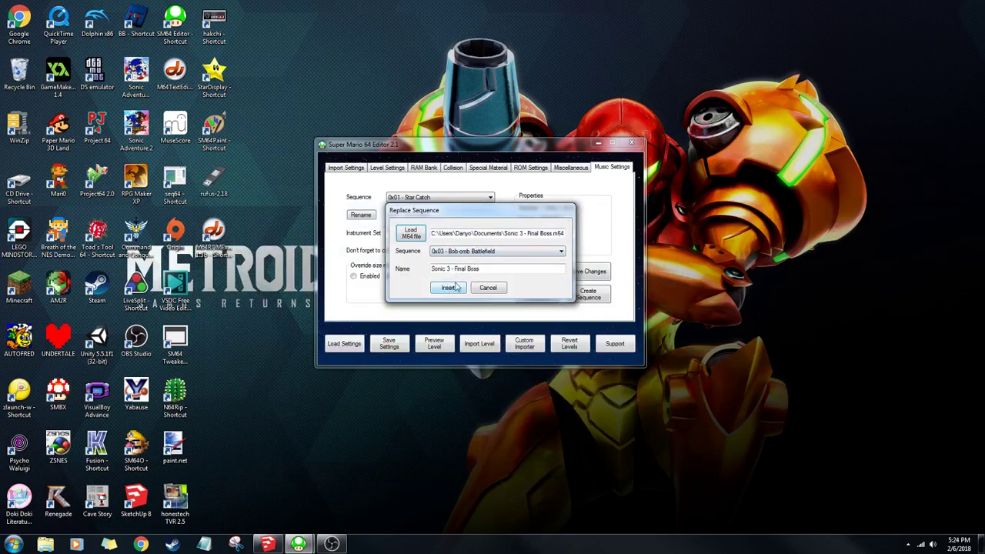
pyautogui.click(486, 288)
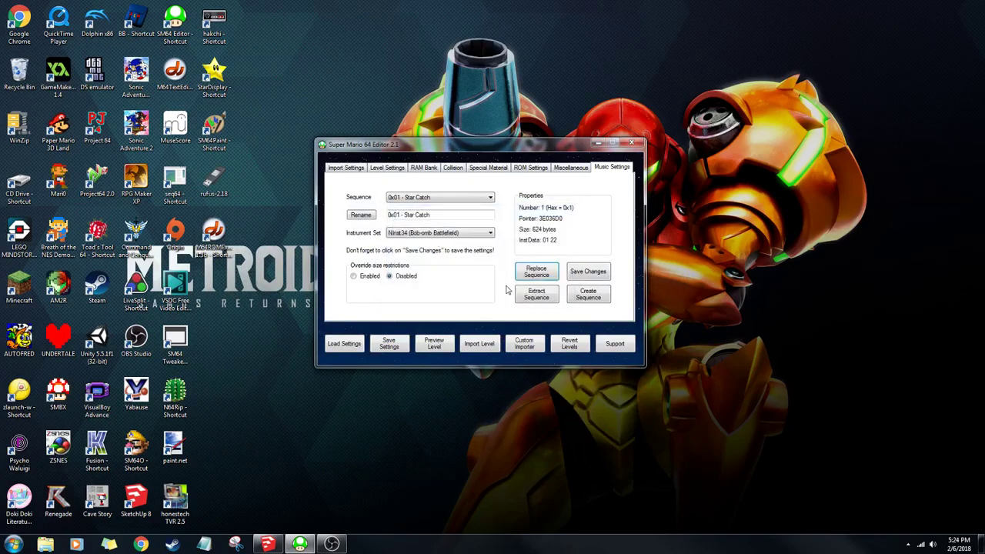
# Keep sequence 0x03's instrument set as NInst34 (Bob-omb Battlefield), then return to Import Settings.
pyautogui.click(458, 198)
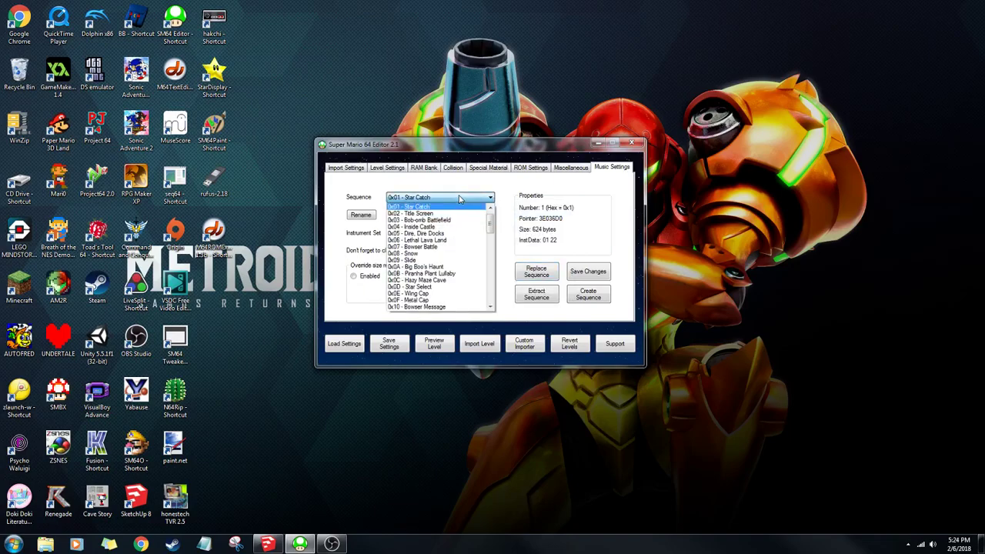
pyautogui.click(438, 220)
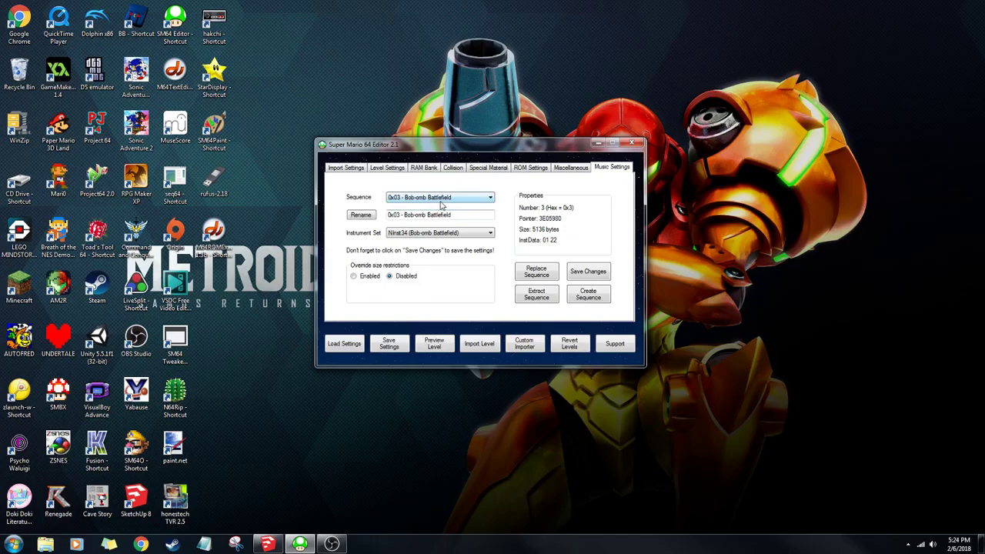
pyautogui.click(433, 234)
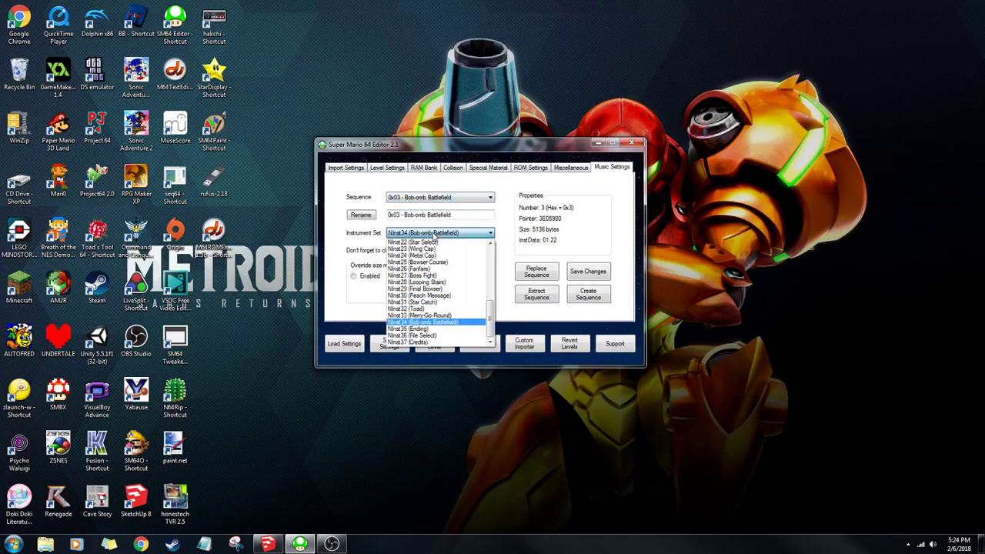
pyautogui.click(433, 235)
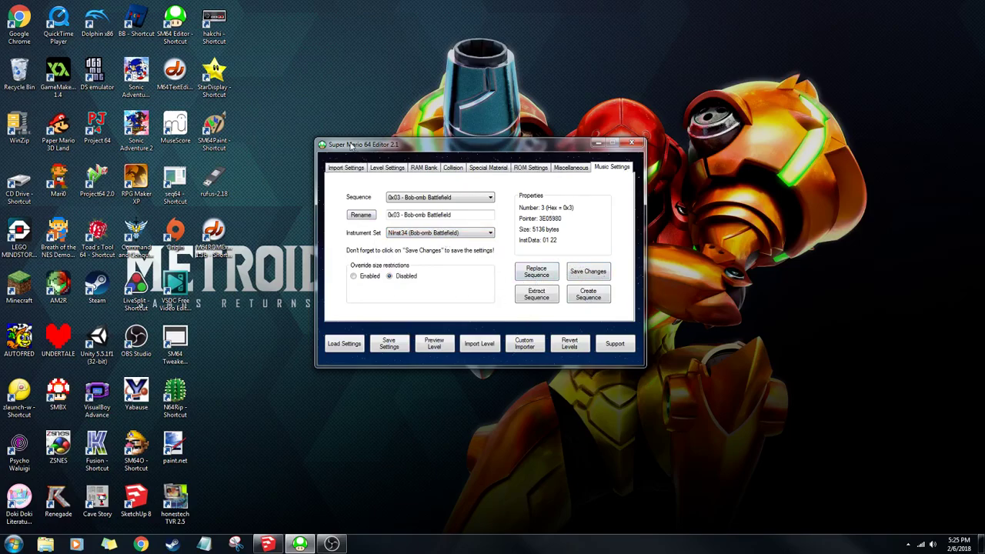
pyautogui.click(346, 168)
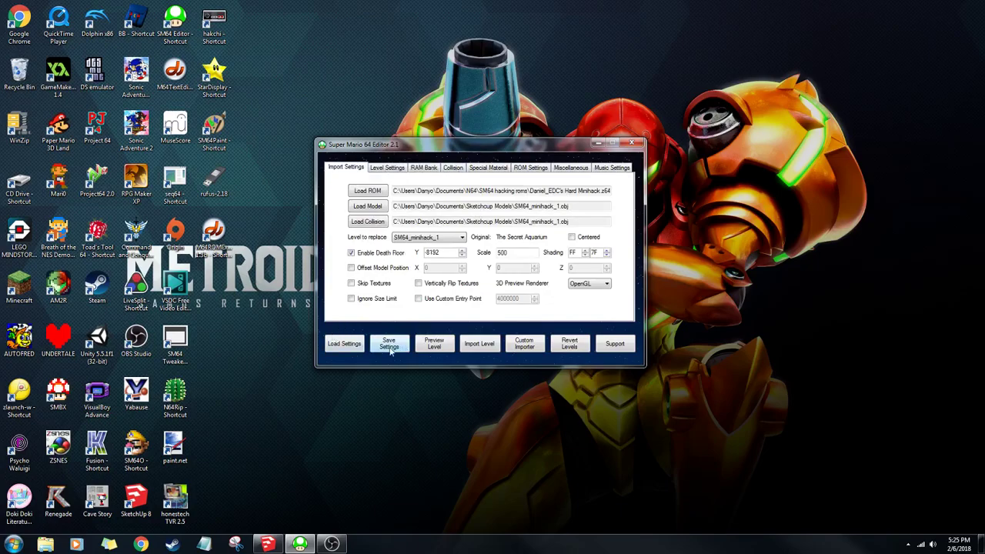
pyautogui.click(435, 169)
pyautogui.click(346, 168)
pyautogui.click(526, 344)
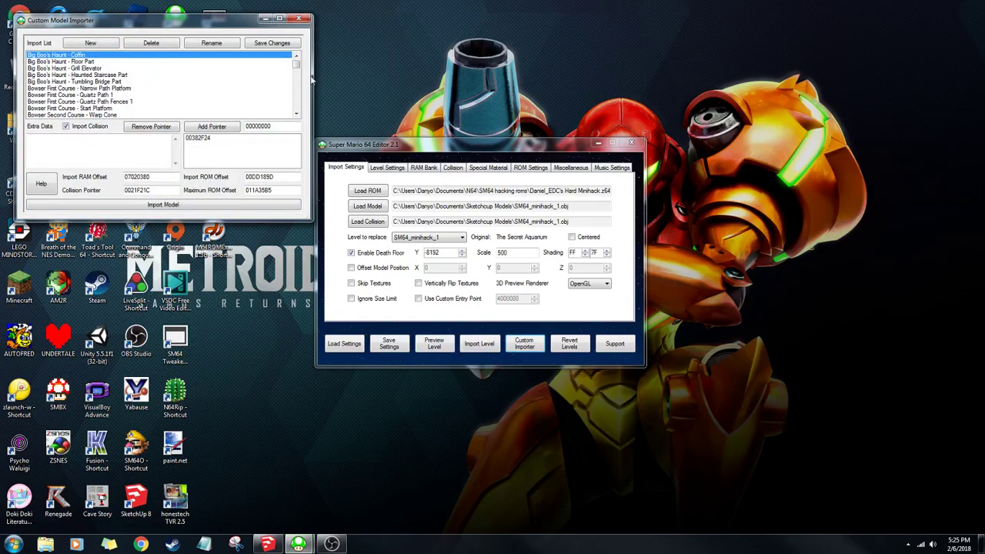
pyautogui.moveTo(298, 69); pyautogui.dragTo(298, 105)
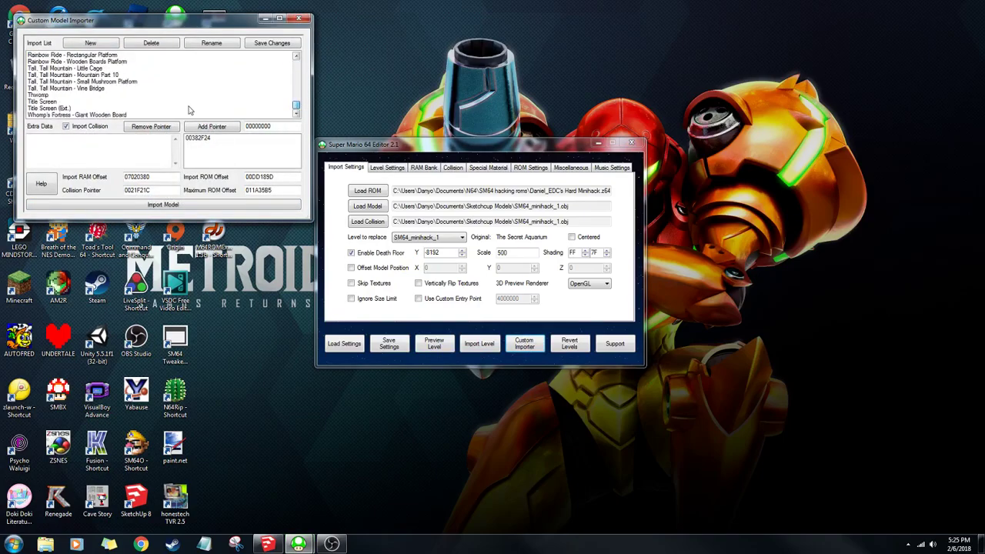
pyautogui.click(42, 95)
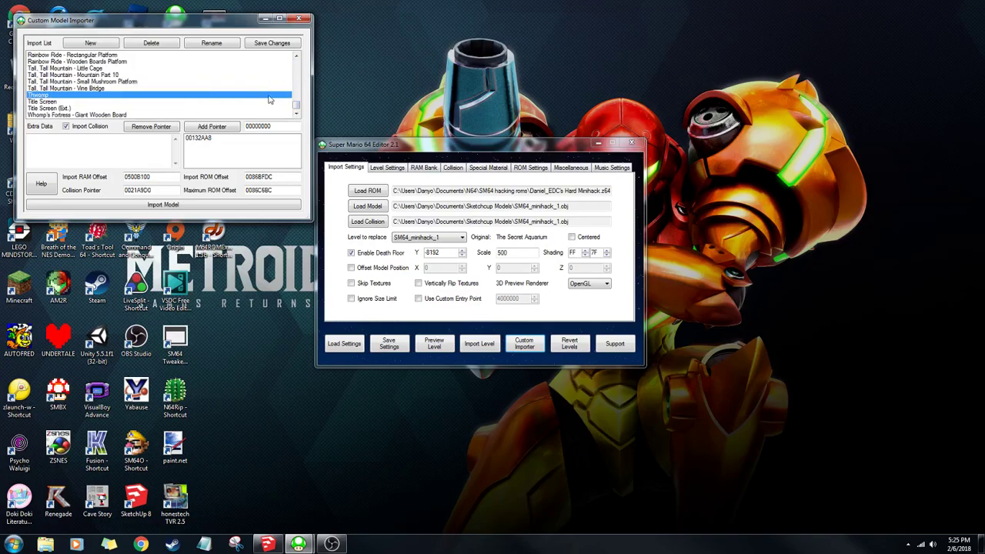
pyautogui.click(47, 102)
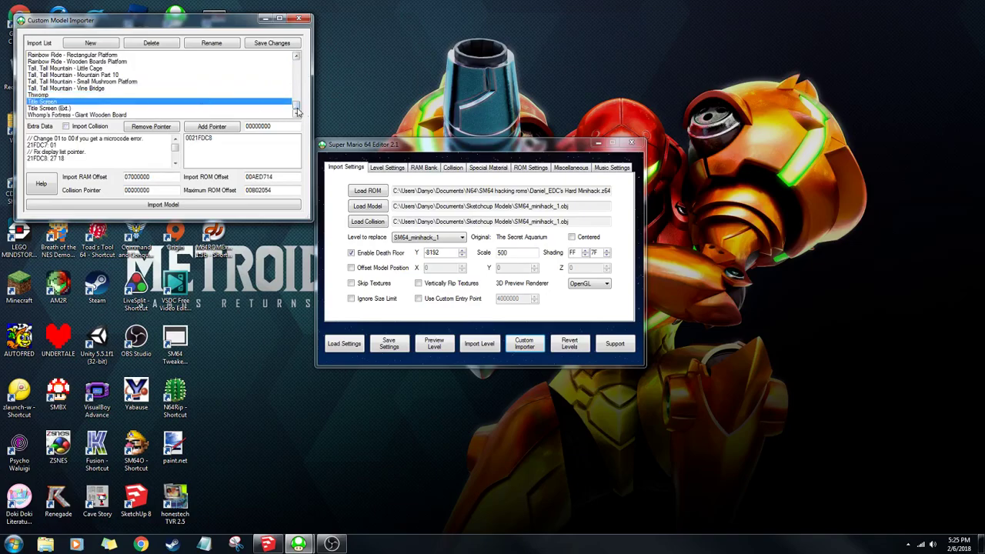
pyautogui.moveTo(296, 109); pyautogui.dragTo(289, 66)
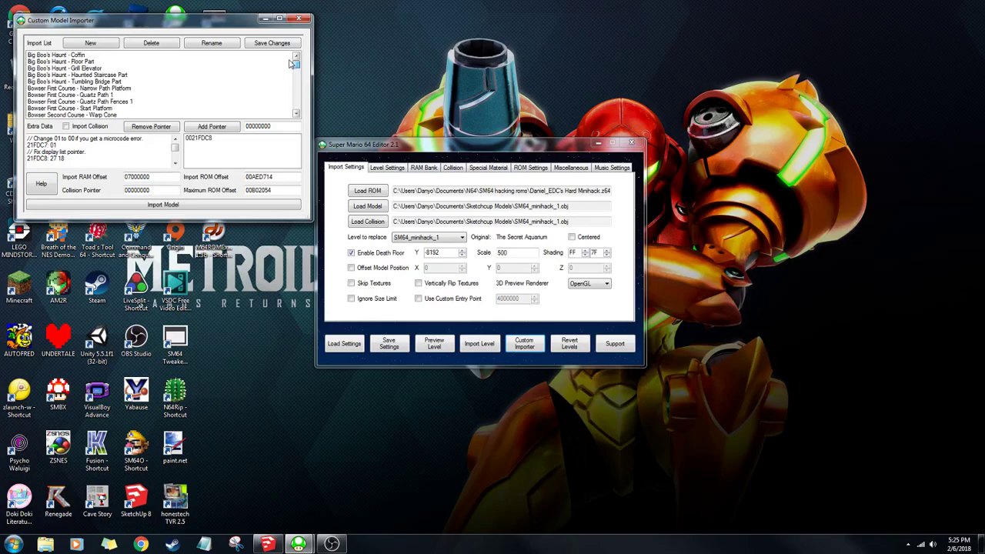
pyautogui.click(299, 18)
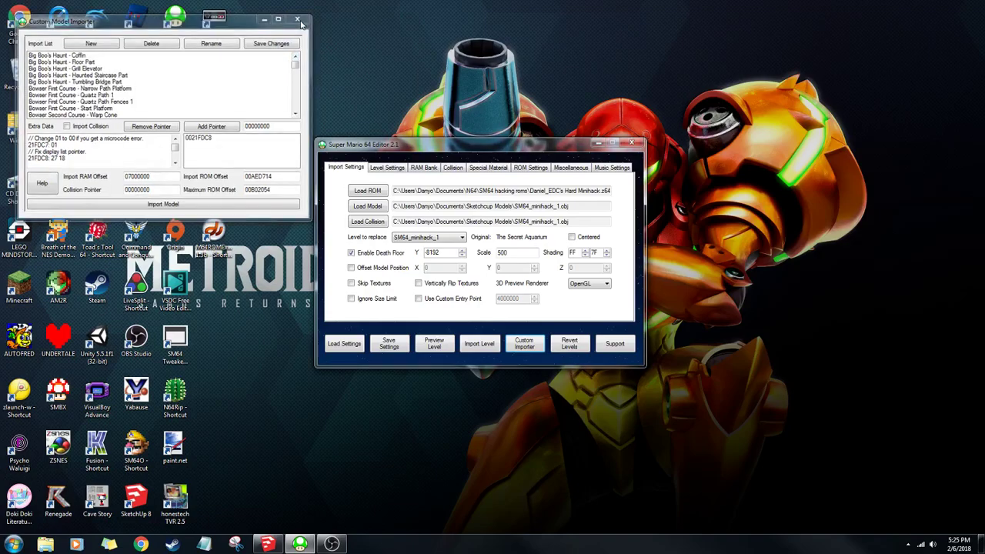